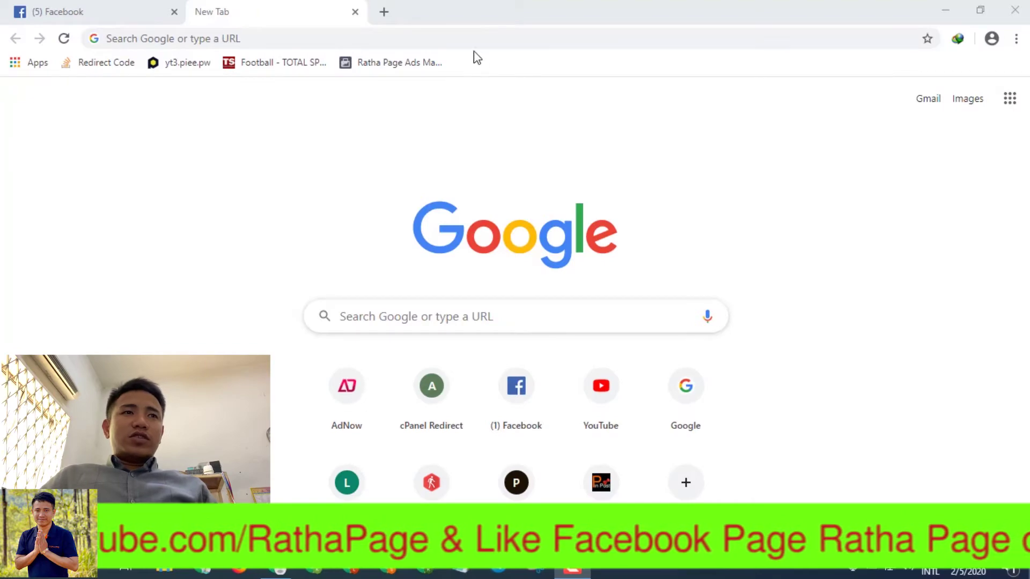
Load facebook.com/adsmanager in the empty browser tab
click(470, 40)
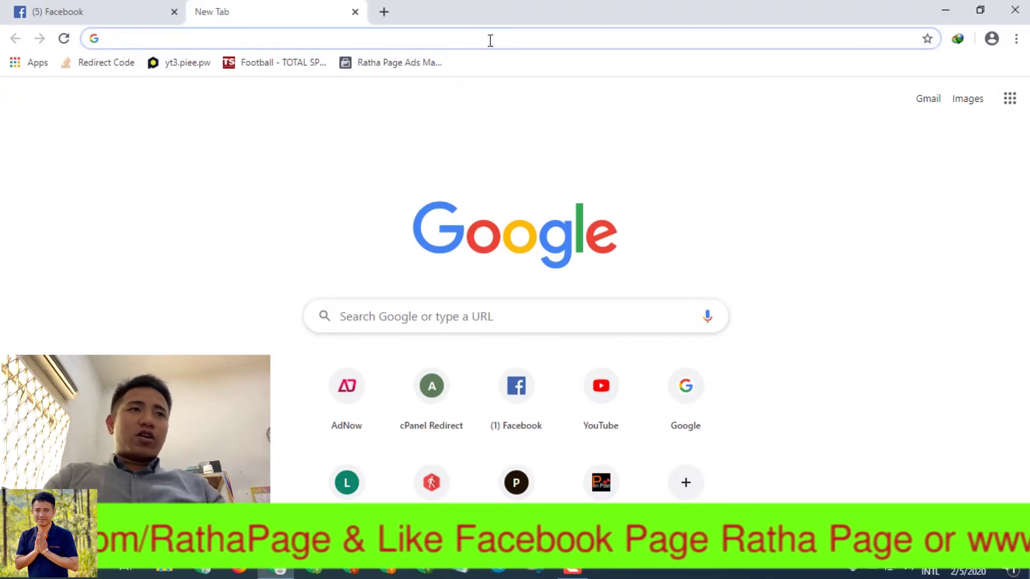
text(facebook.com)
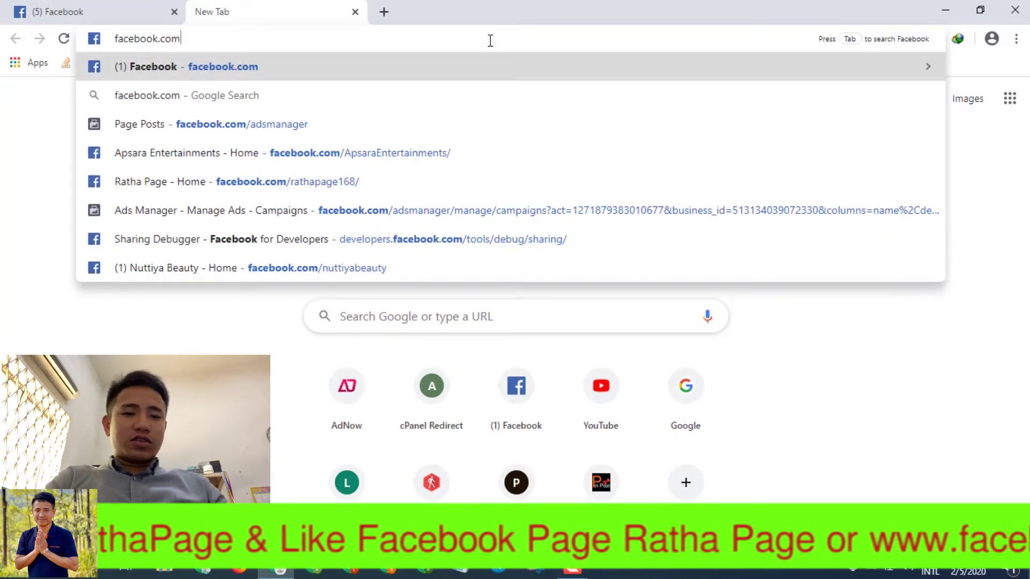
text(/adsmanager)
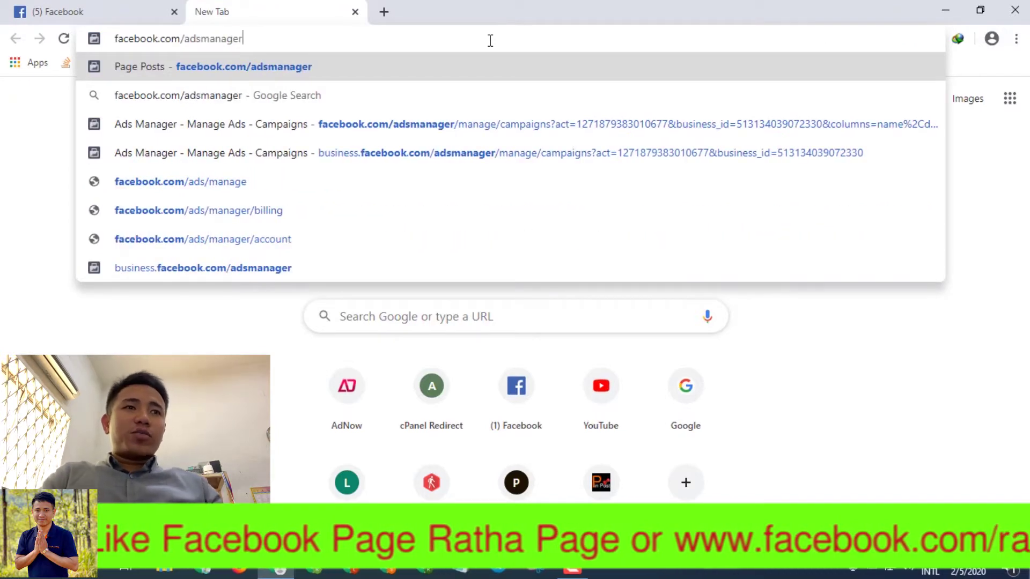
key(Return)
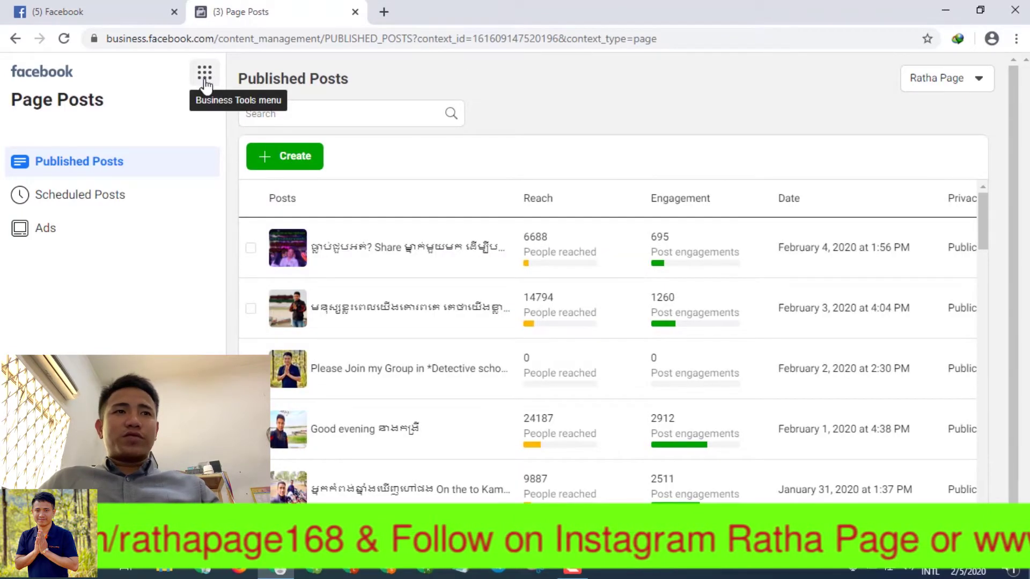
Go from Page Posts to Ads Manager and switch to the Ratha Page Ad account
click(204, 75)
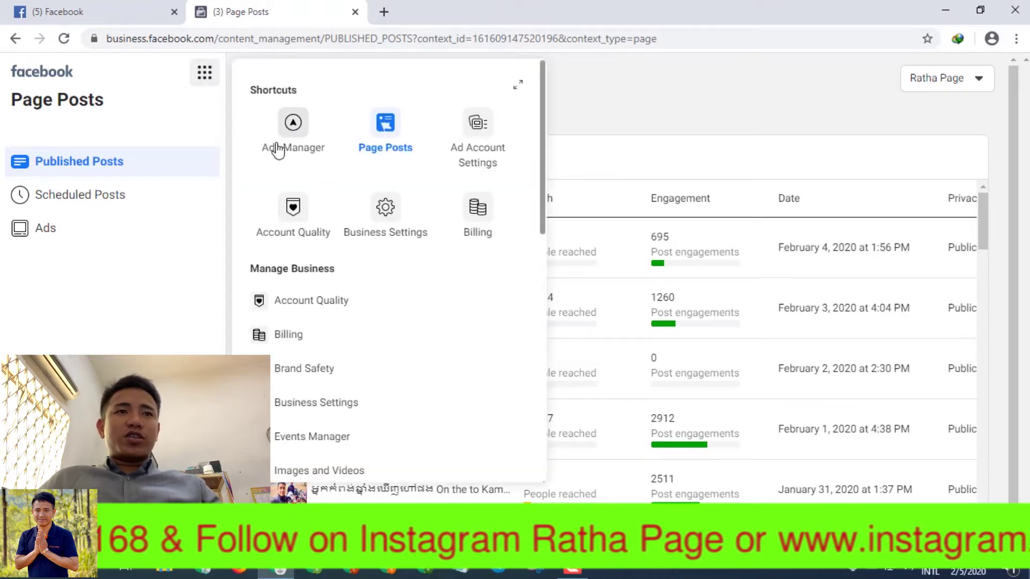
click(301, 134)
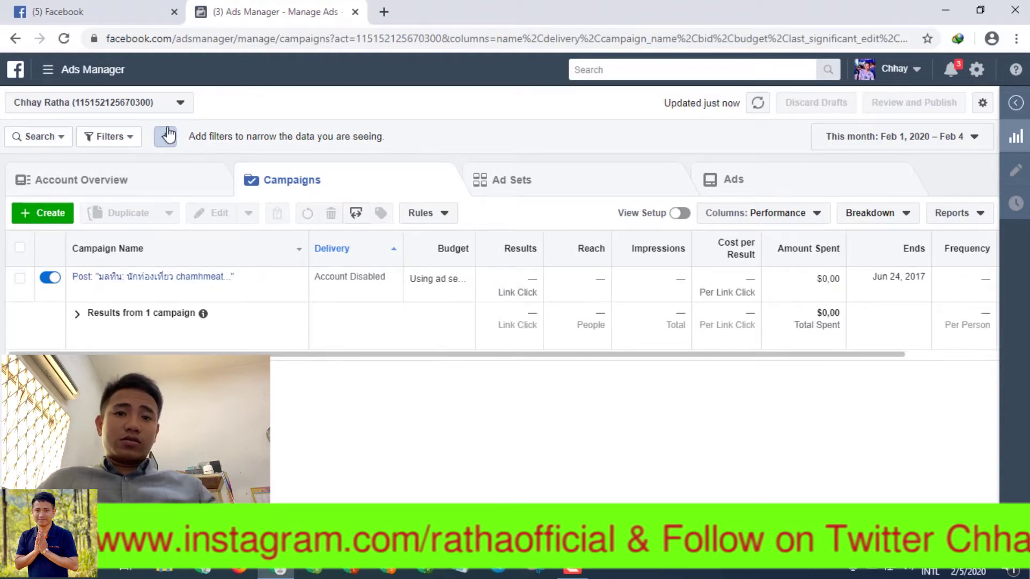
click(104, 108)
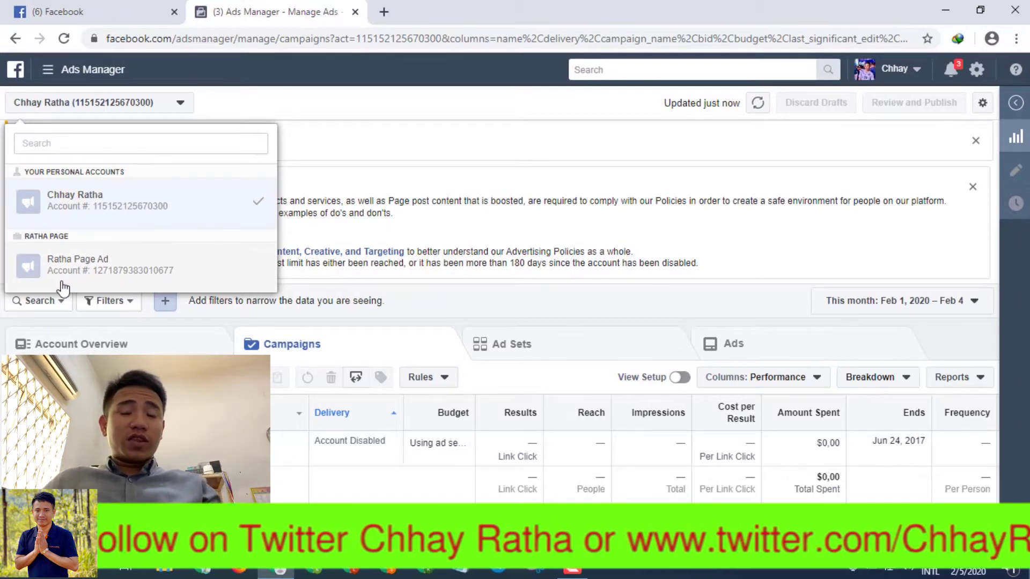
click(117, 285)
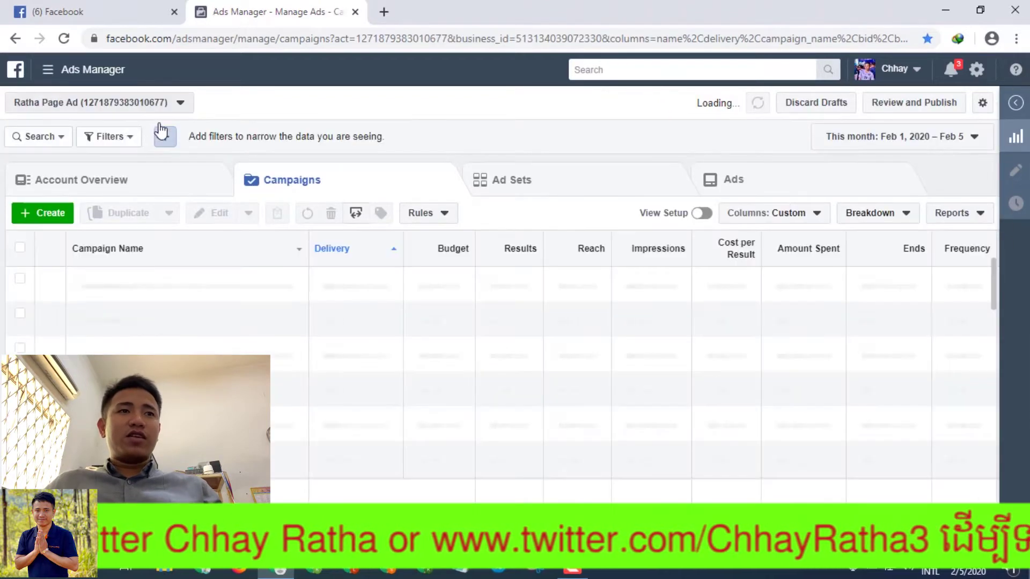
Open the M&H Natural Soap page, facebook.com/MHNaturalSoap, in a new browser tab
click(386, 20)
text(m)
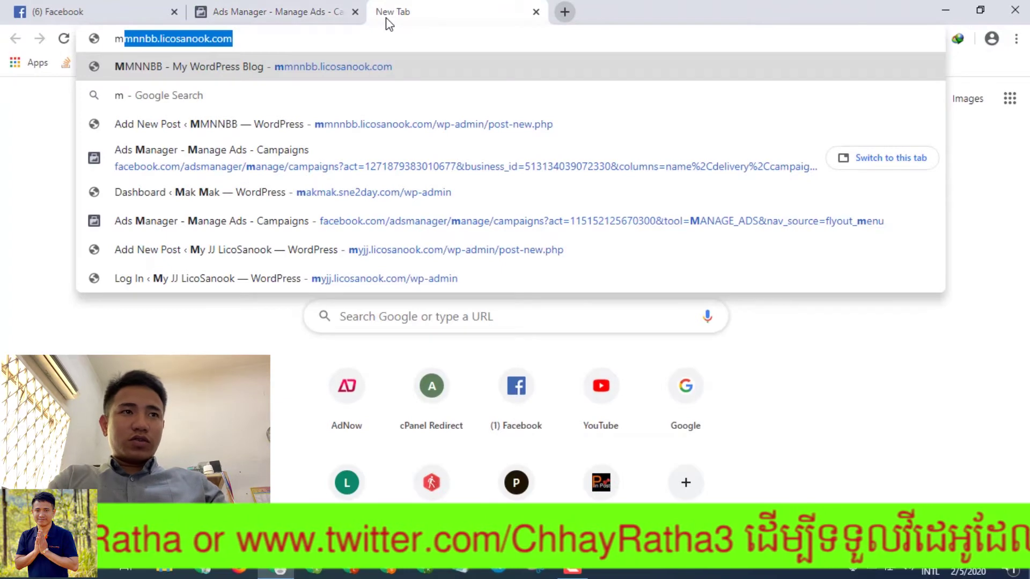
key(BackSpace)
key(BackSpace)
text(facebook.com/)
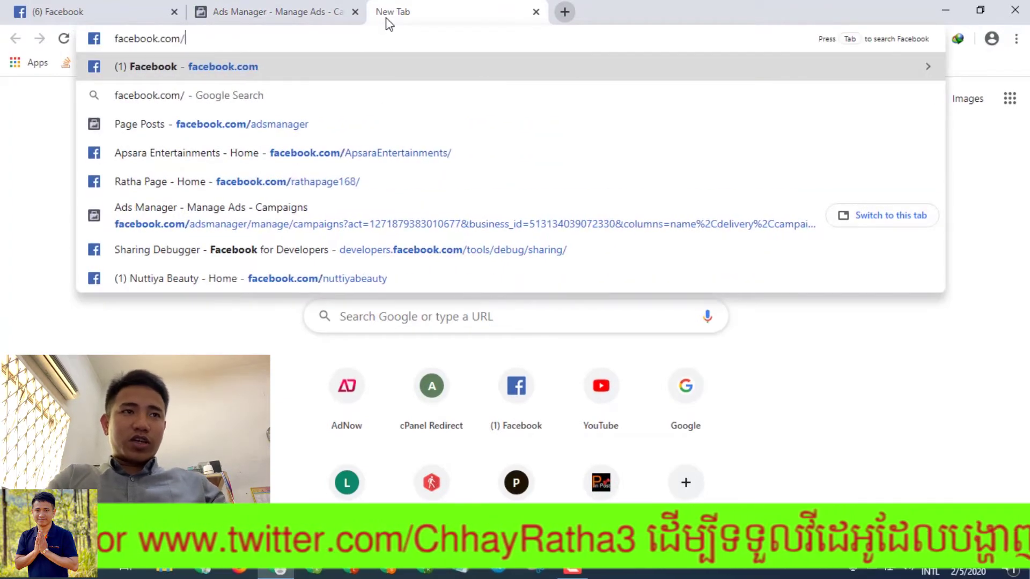
text(mh)
key(Down)
key(Down)
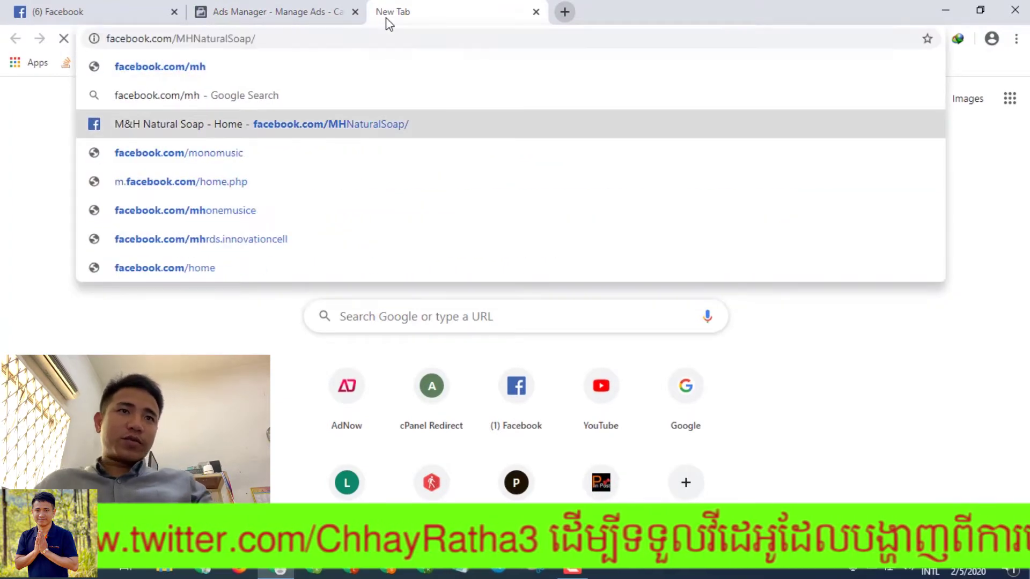
key(Return)
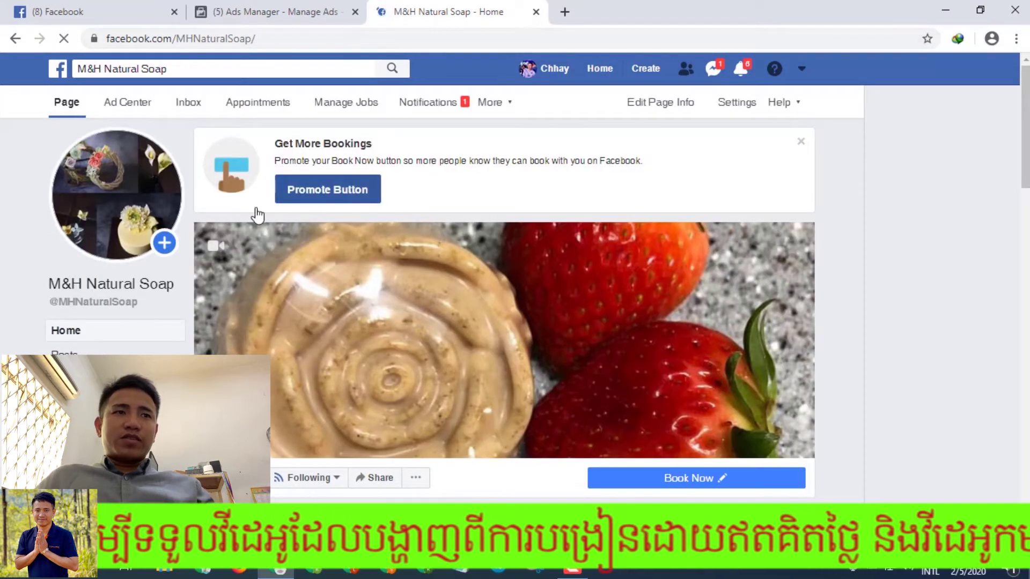
Find the newest BodySoap post on the M&H Natural Soap page and expand its text to read it in full
scroll(511, 306, down, 10)
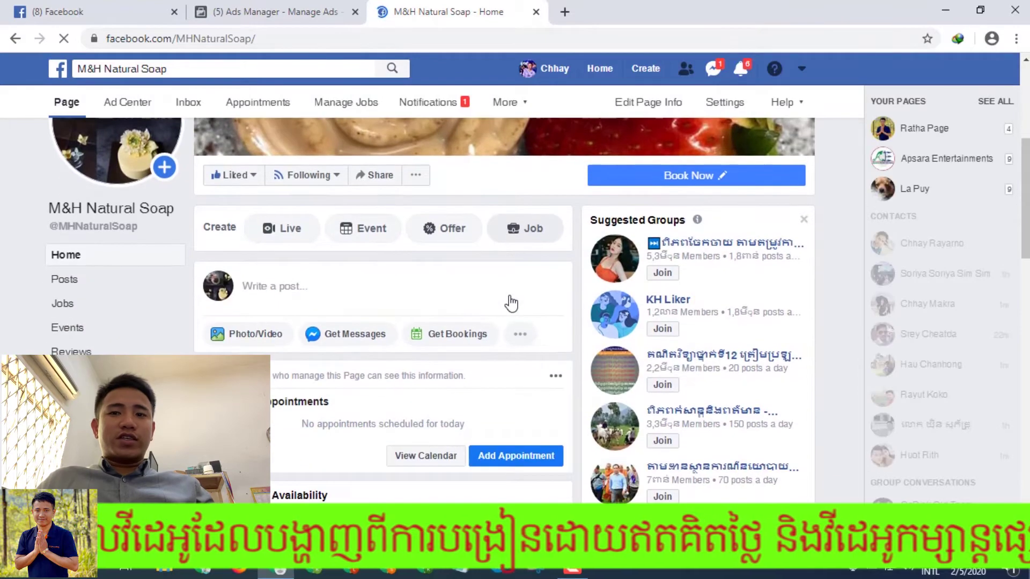
scroll(511, 303, down, 3)
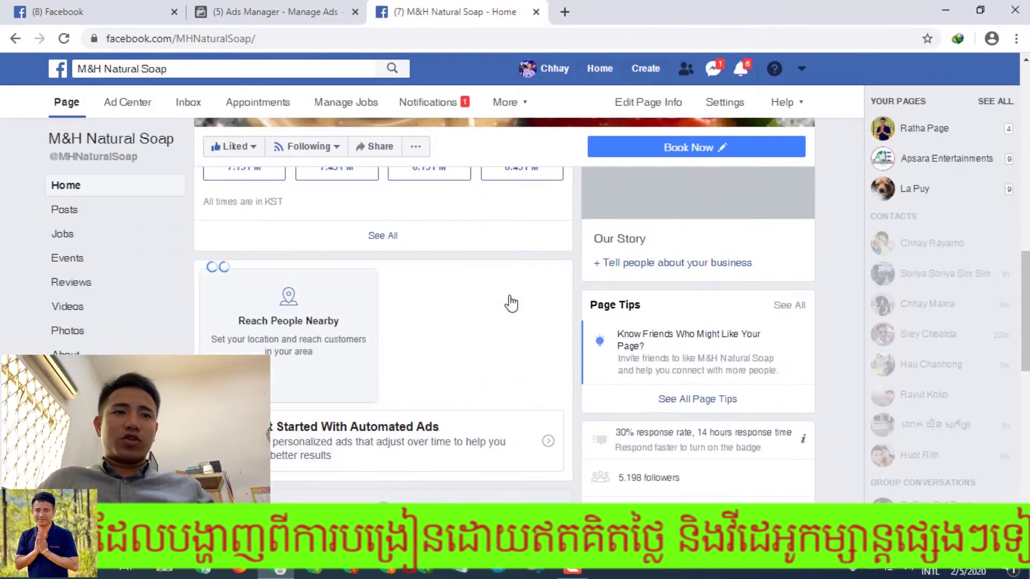
scroll(510, 303, up, 1)
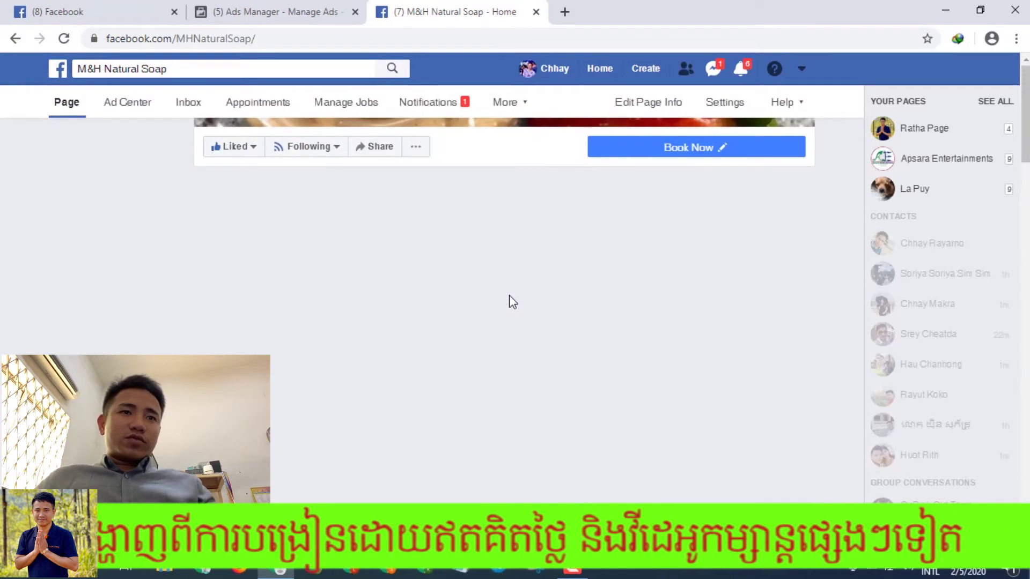
scroll(466, 284, down, 6)
scroll(485, 268, down, 5)
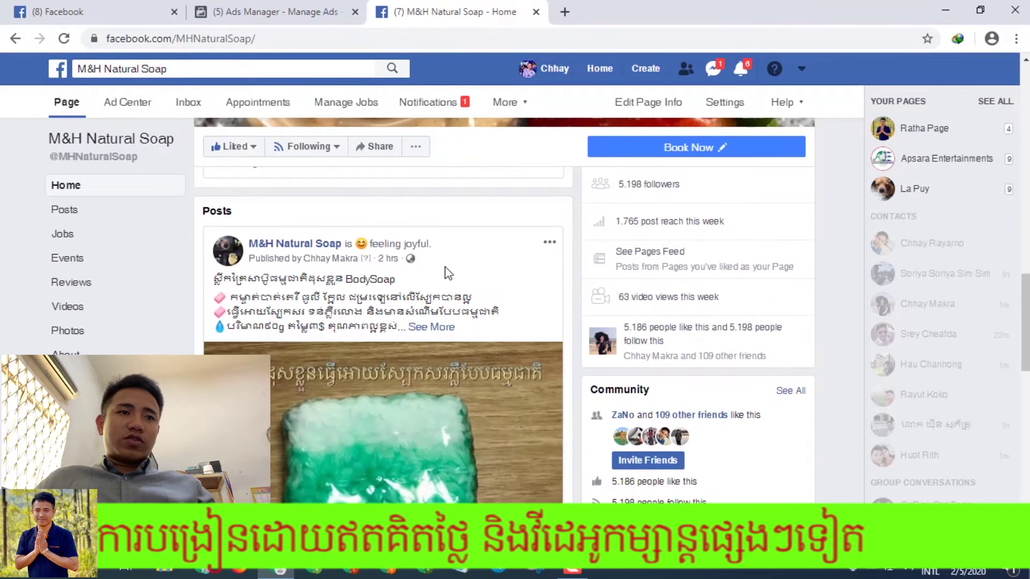
scroll(448, 273, down, 3)
scroll(322, 303, up, 2)
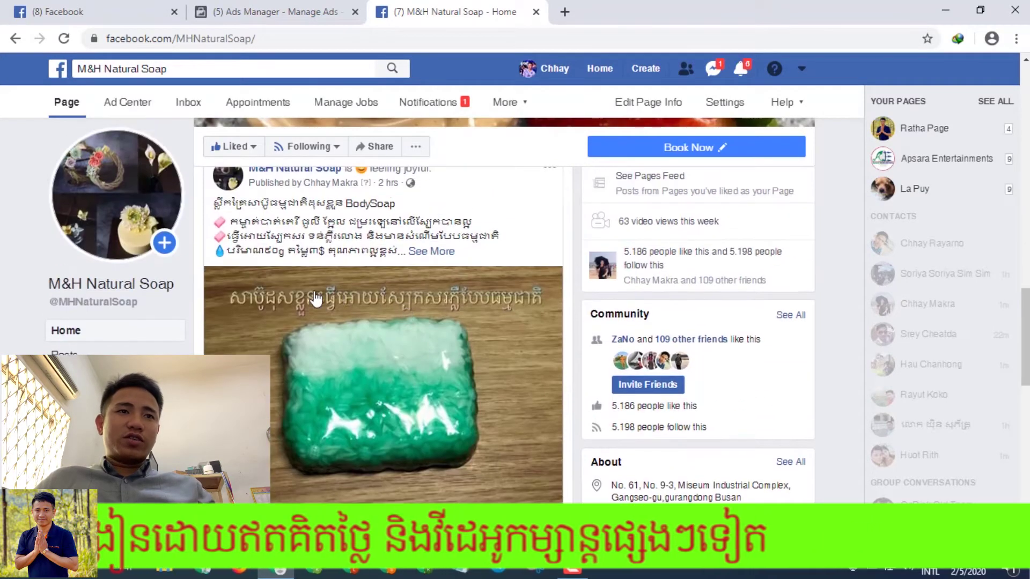
click(431, 252)
scroll(395, 323, down, 3)
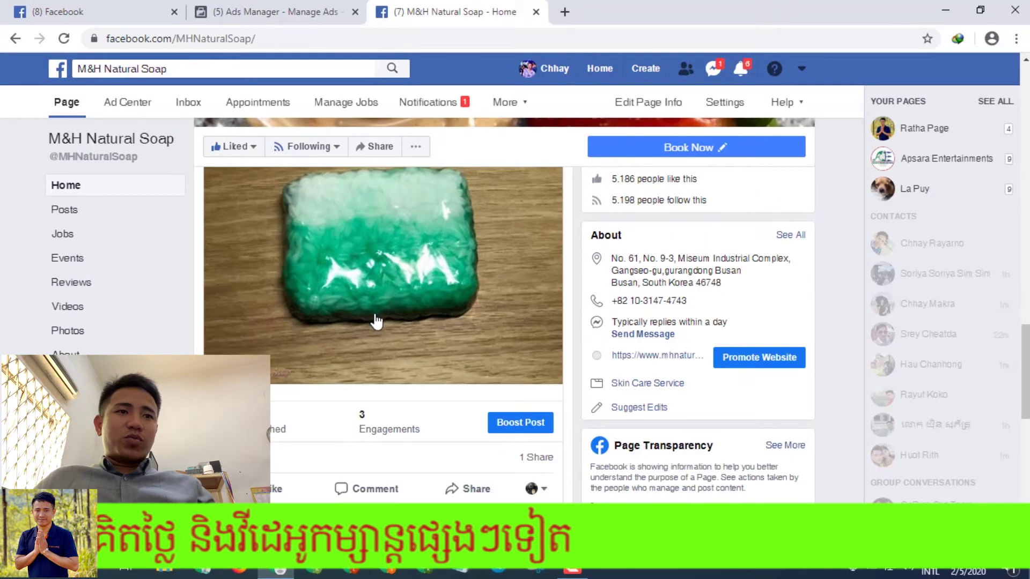
scroll(390, 320, up, 5)
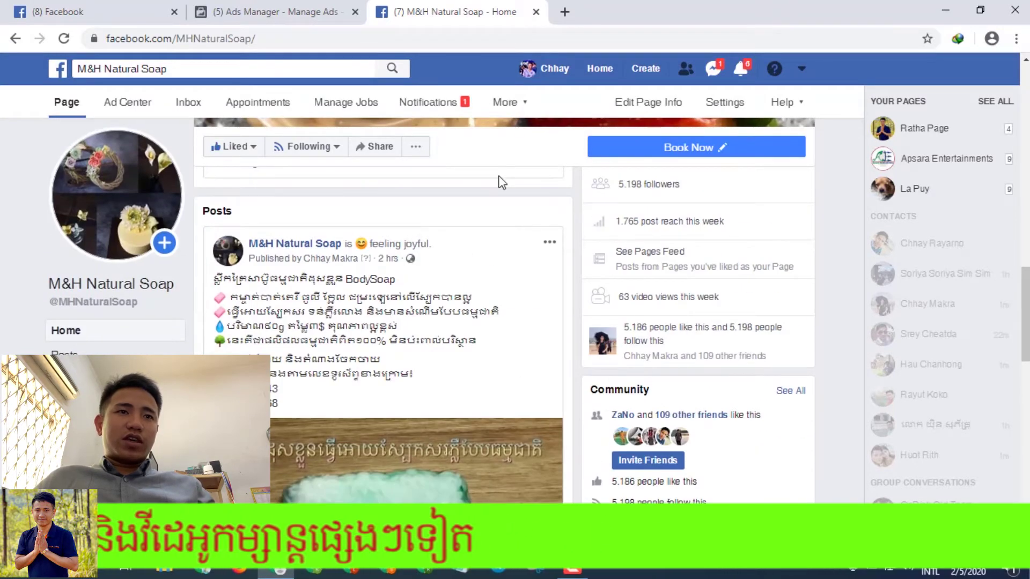
Open the BodySoap post on its own page and select the post ID in its web address
click(391, 263)
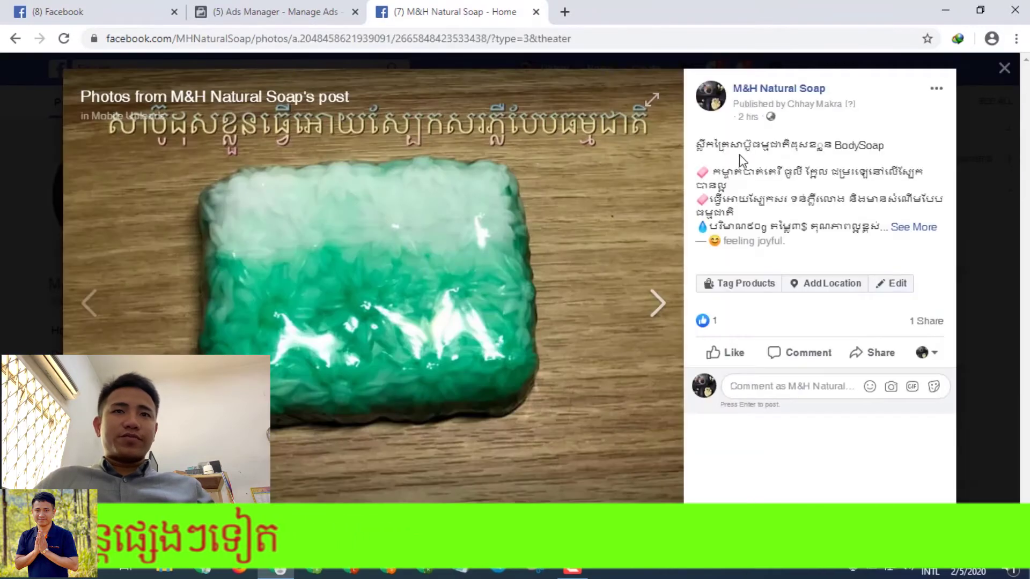
click(750, 118)
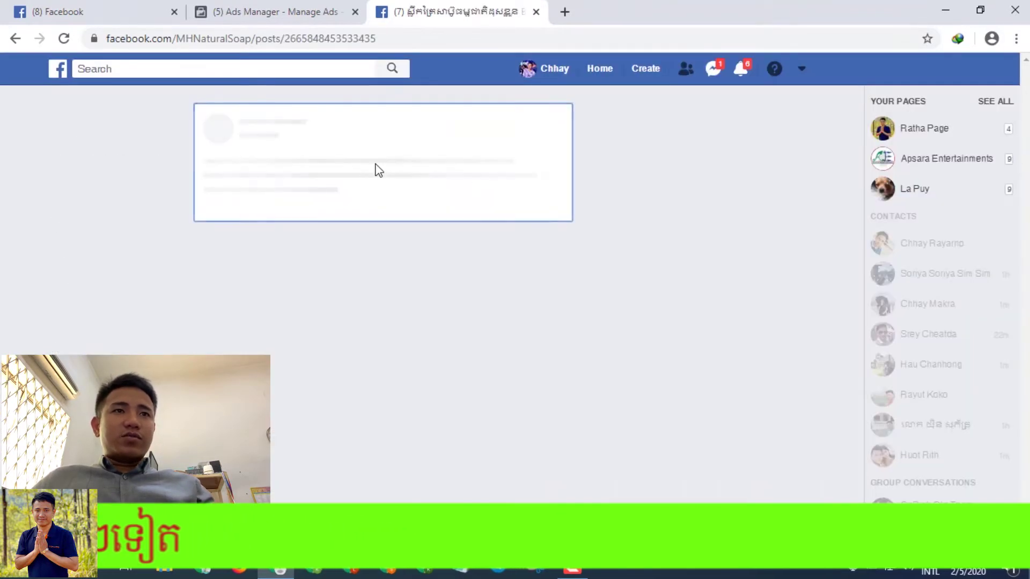
click(343, 39)
drag(343, 38, 497, 108)
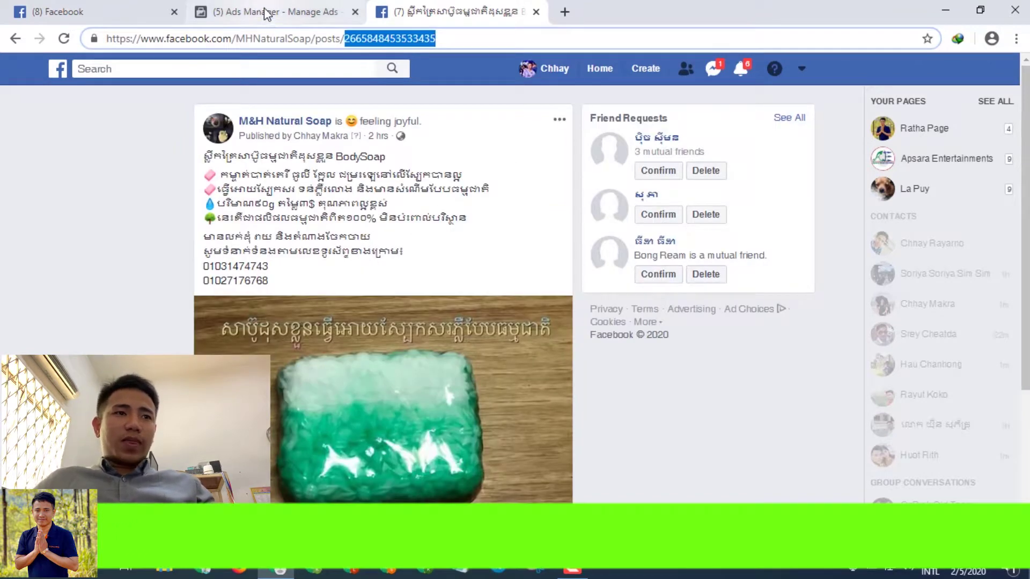
Return to Ads Manager and create a new campaign with the Engagement objective
click(269, 11)
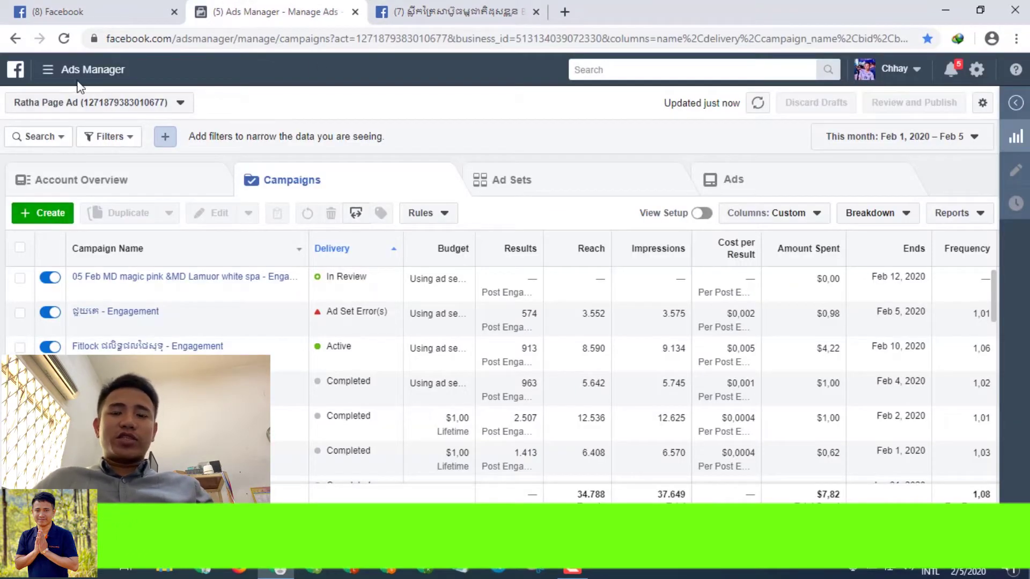
click(29, 219)
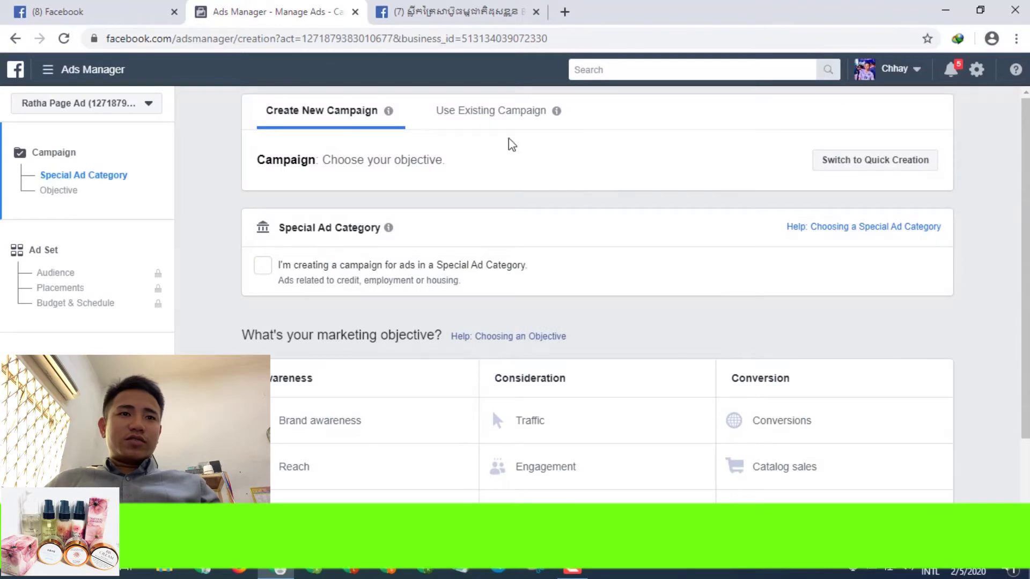
click(555, 472)
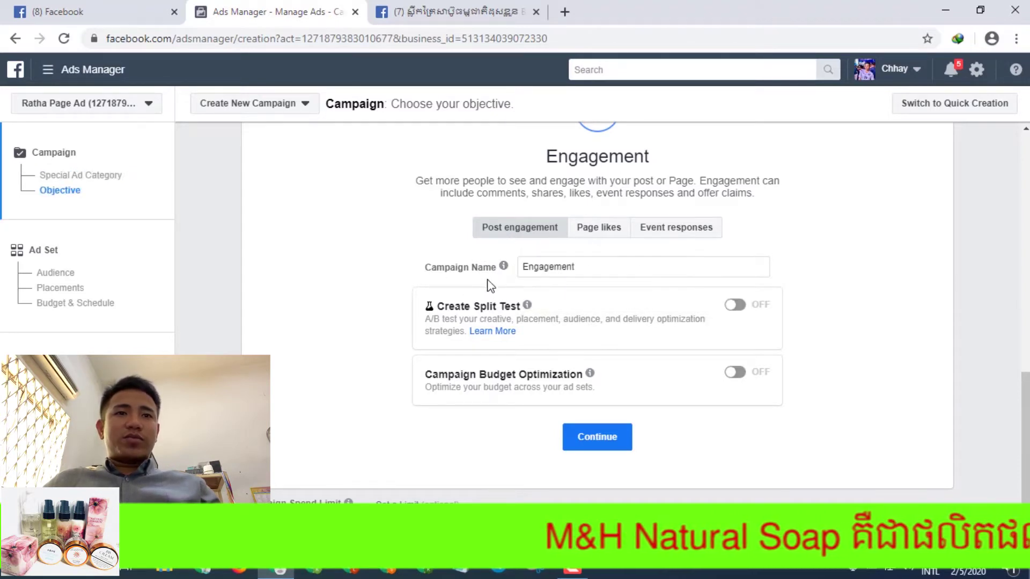
Put the post's first line, "ស្លឹកគ្រៃសាប៊ូធម្មជាតិដុសខ្លួន BodySoap", and a dash before "Engagement" in the campaign name
double_click(524, 271)
click(525, 267)
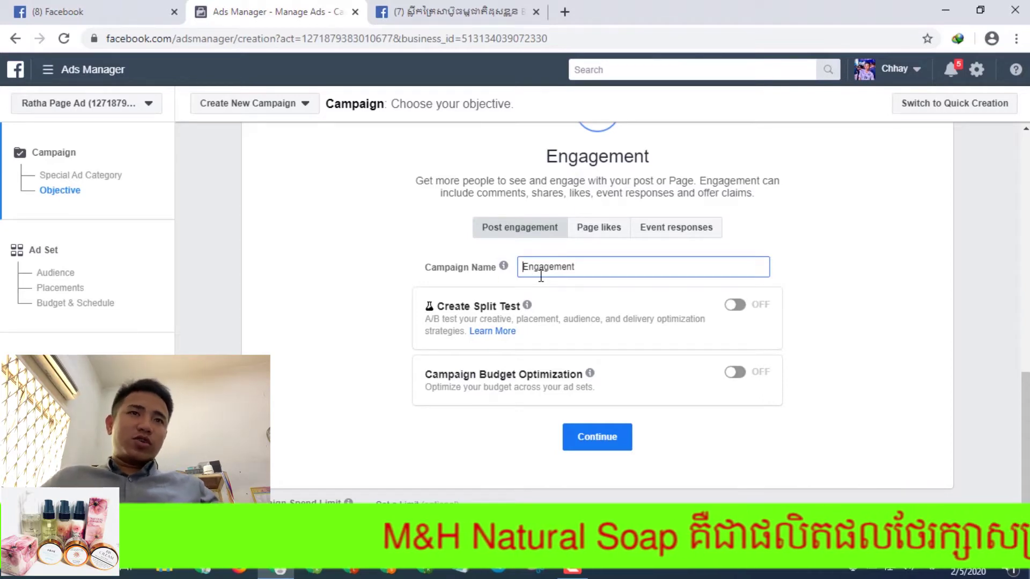
click(456, 11)
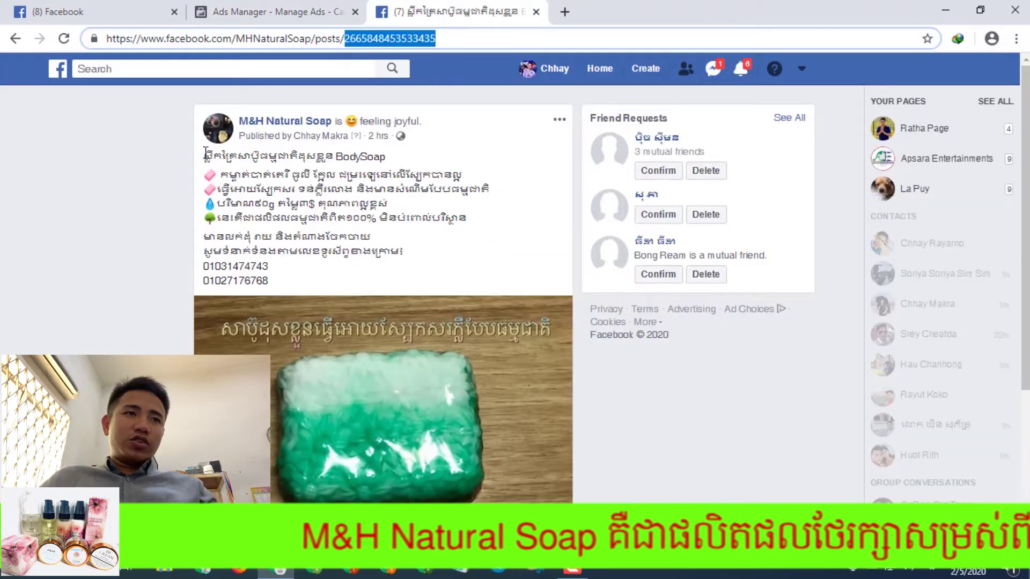
drag(205, 154, 391, 159)
click(310, 12)
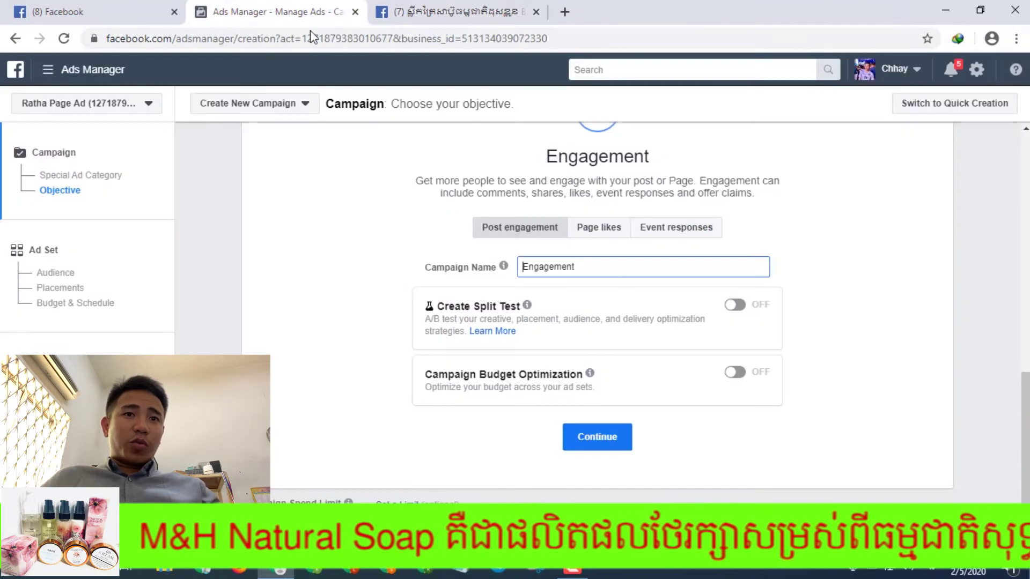
text(ផ្លឹកគ្រែសាប៊ូធម្មជាតិដុសខ្លួន BodySoap)
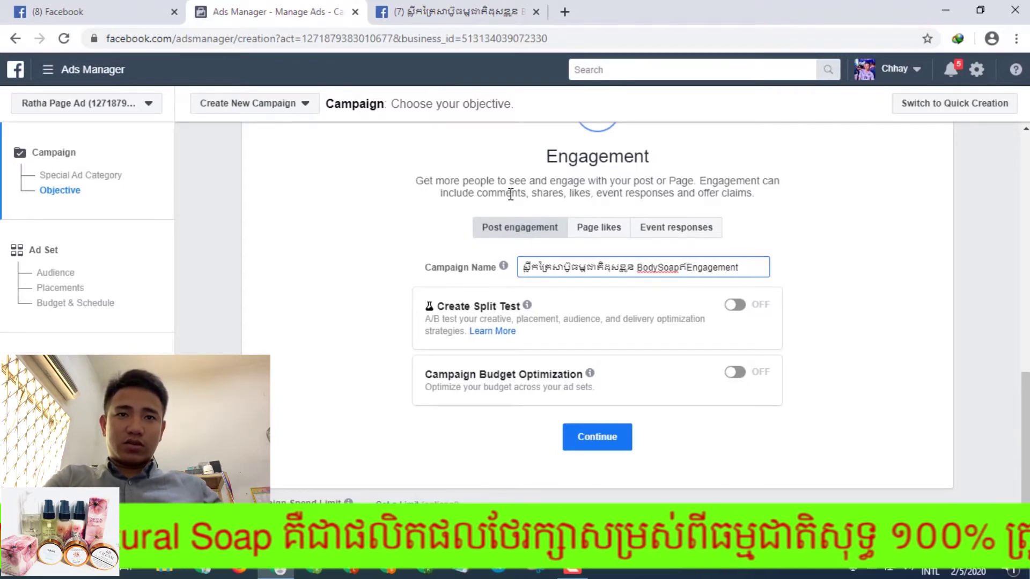
key(BackSpace)
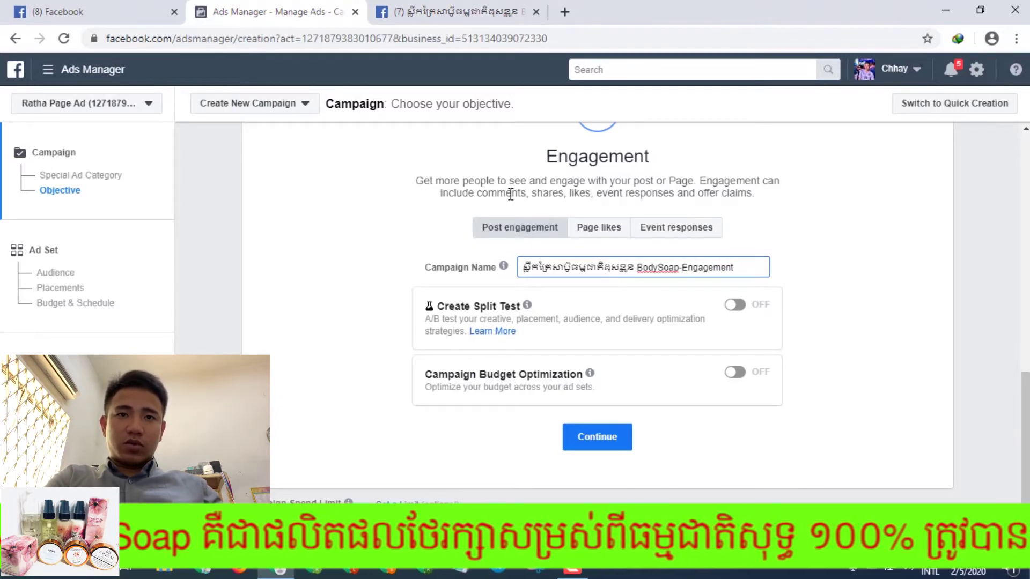
key(BackSpace)
text(-)
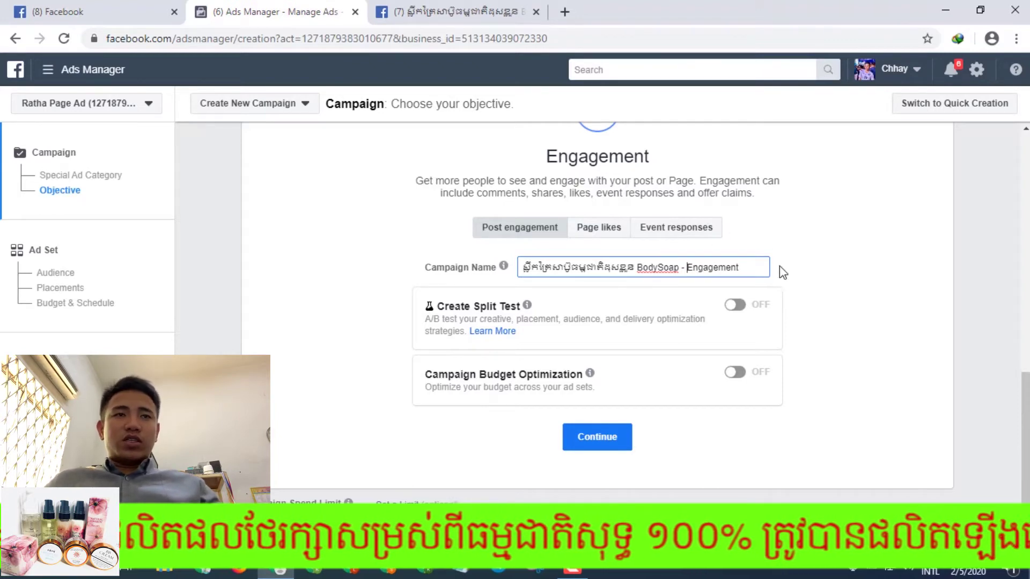
Recheck the BodySoap post and continue the campaign setup to the ad set's Audience section
click(474, 13)
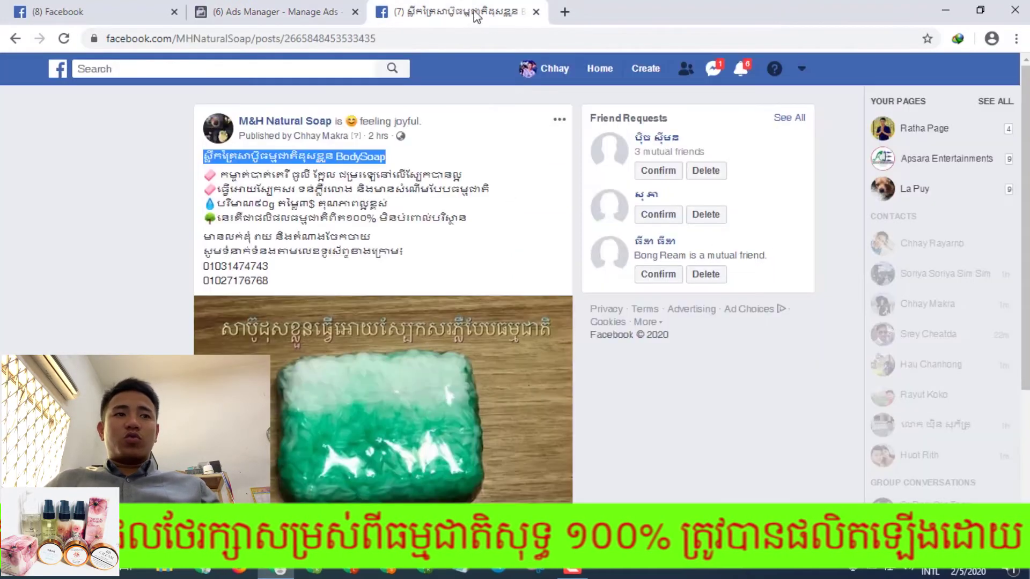
click(268, 12)
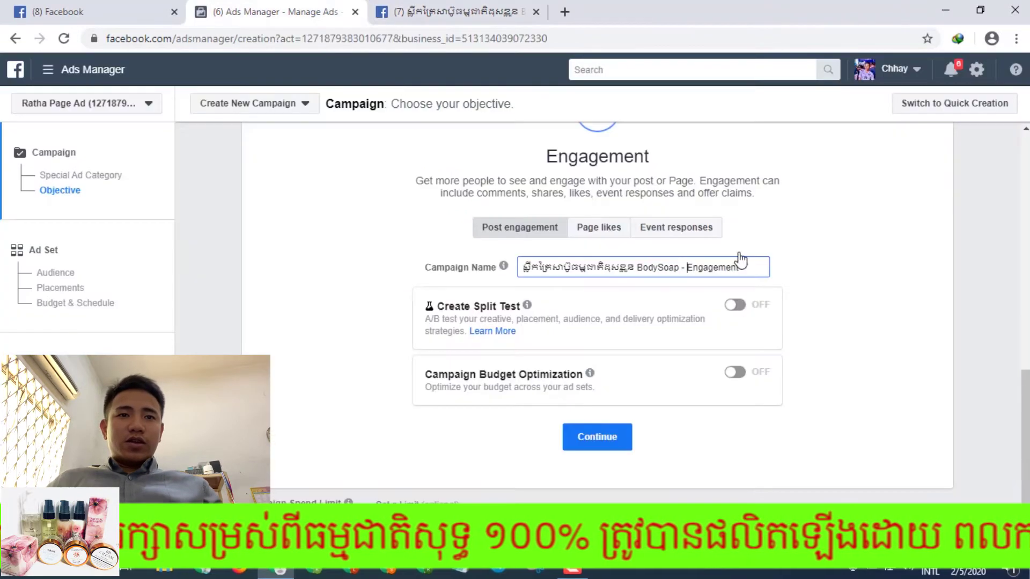
click(603, 447)
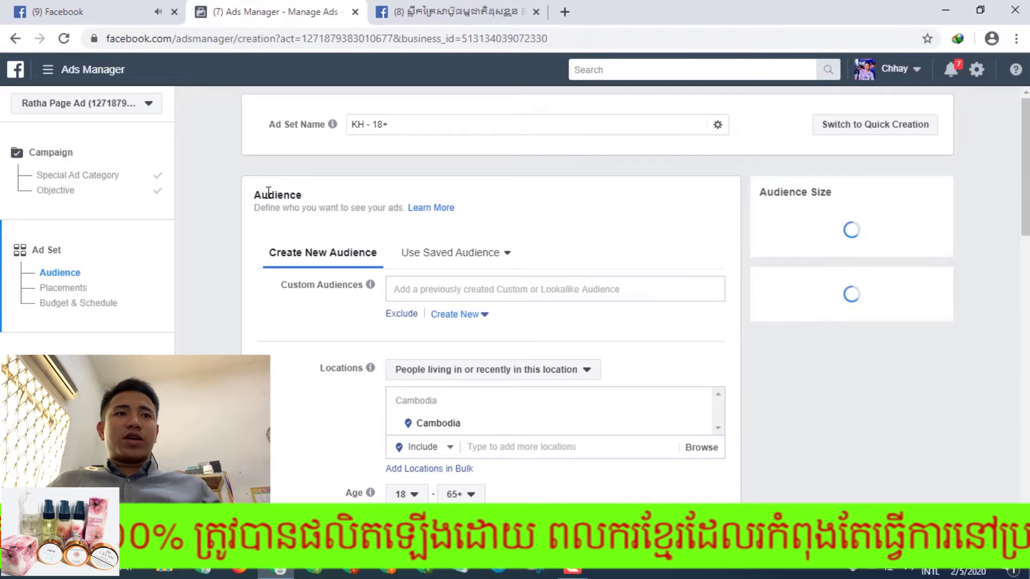
double_click(272, 194)
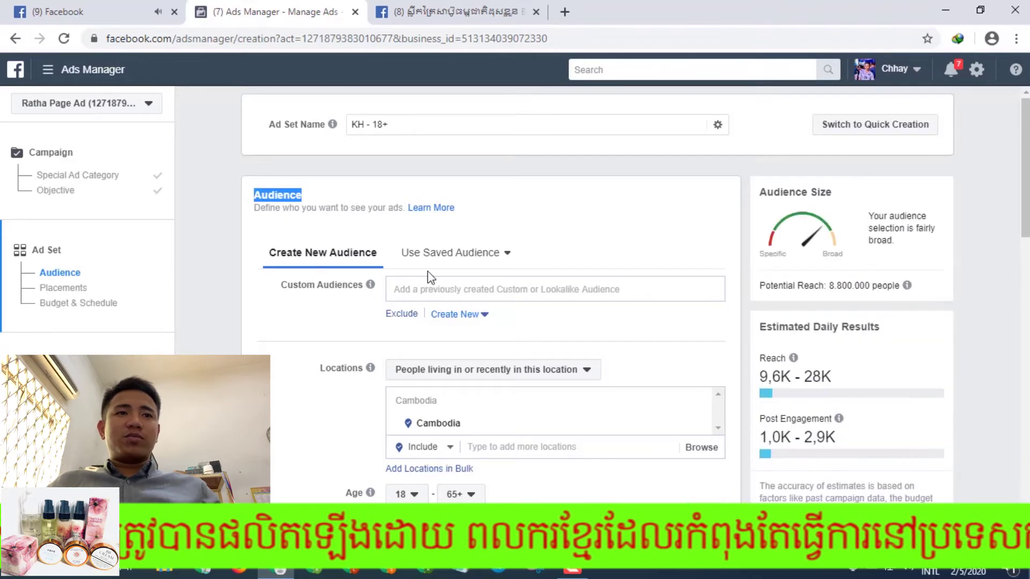
Replace Cambodia with the country South Korea as the audience location
click(468, 253)
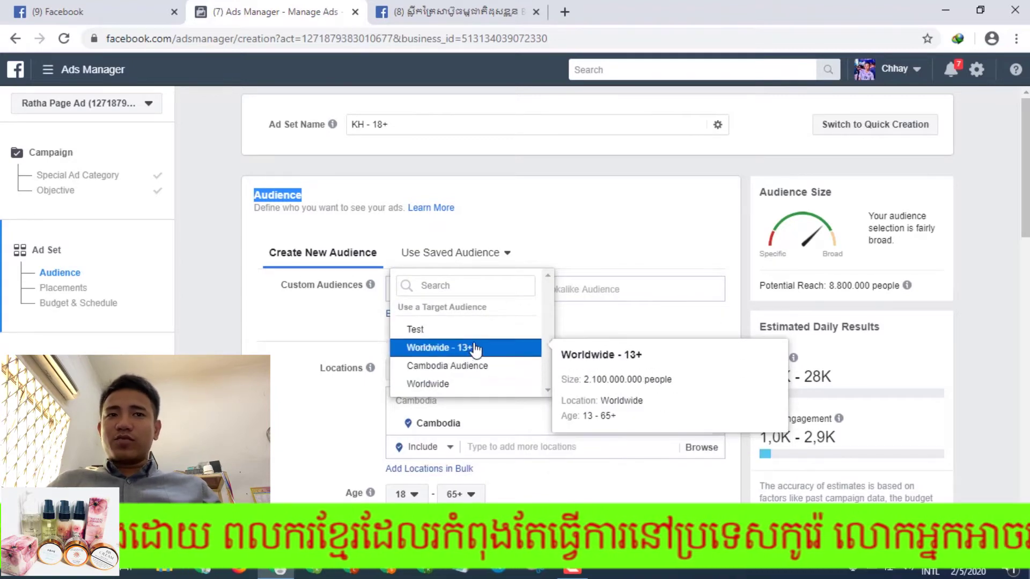
click(607, 212)
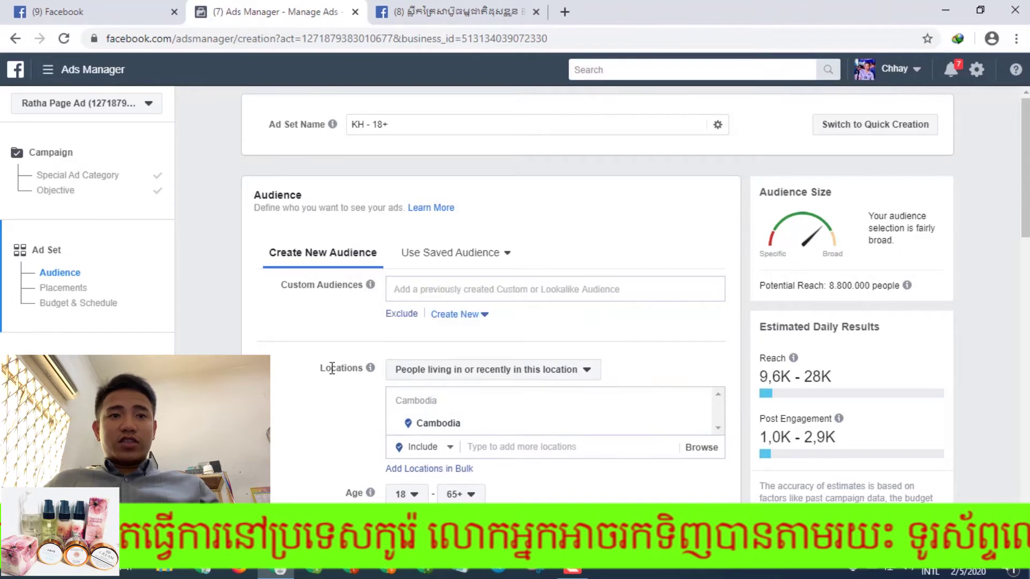
double_click(351, 367)
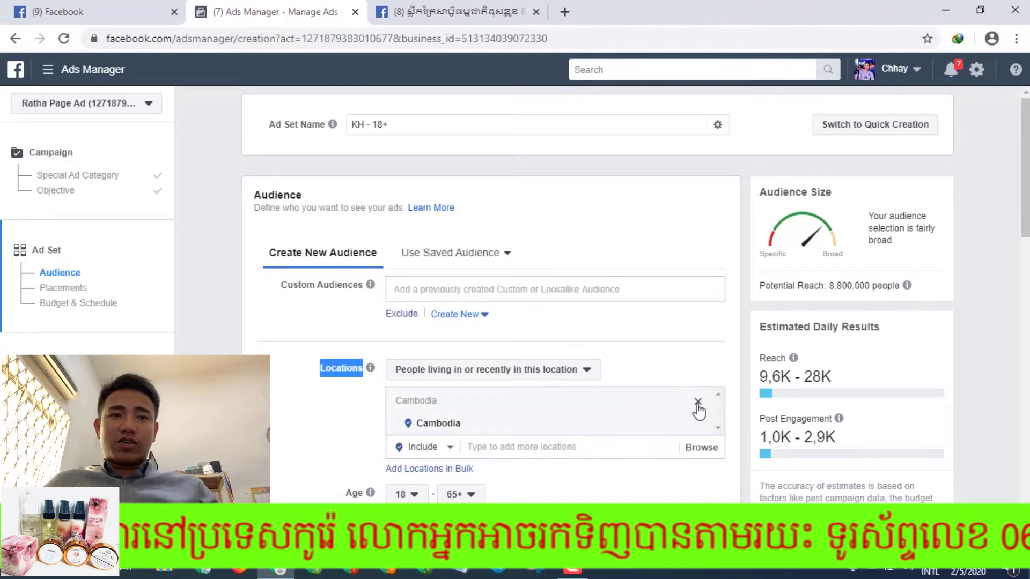
click(697, 403)
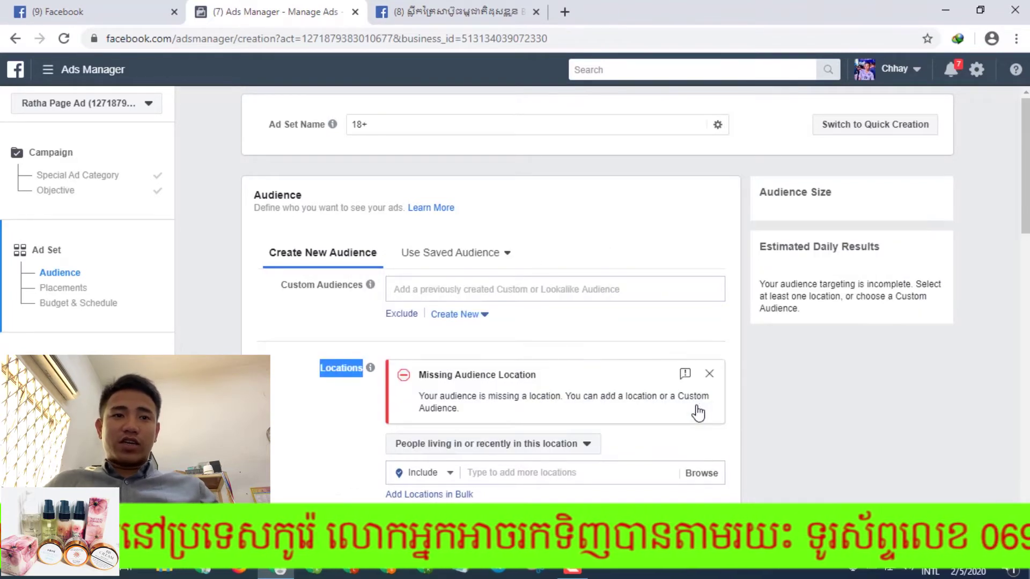
click(495, 477)
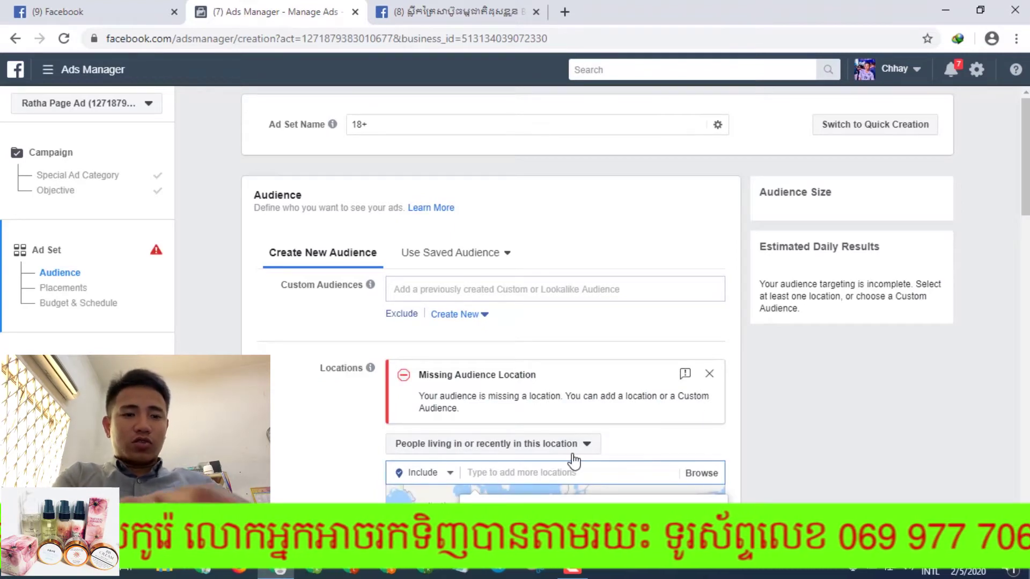
text(South Korea)
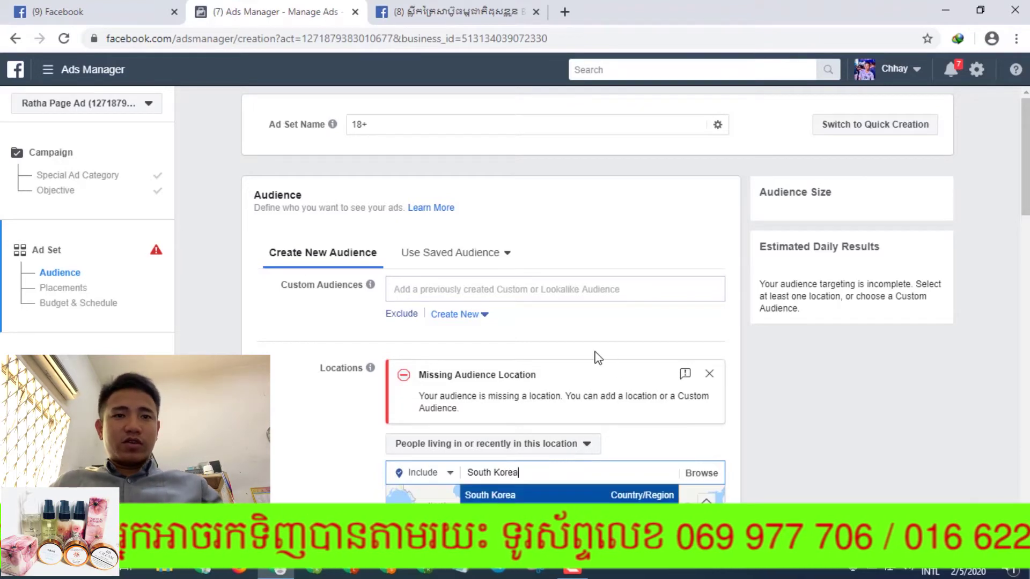
scroll(617, 333, down, 2)
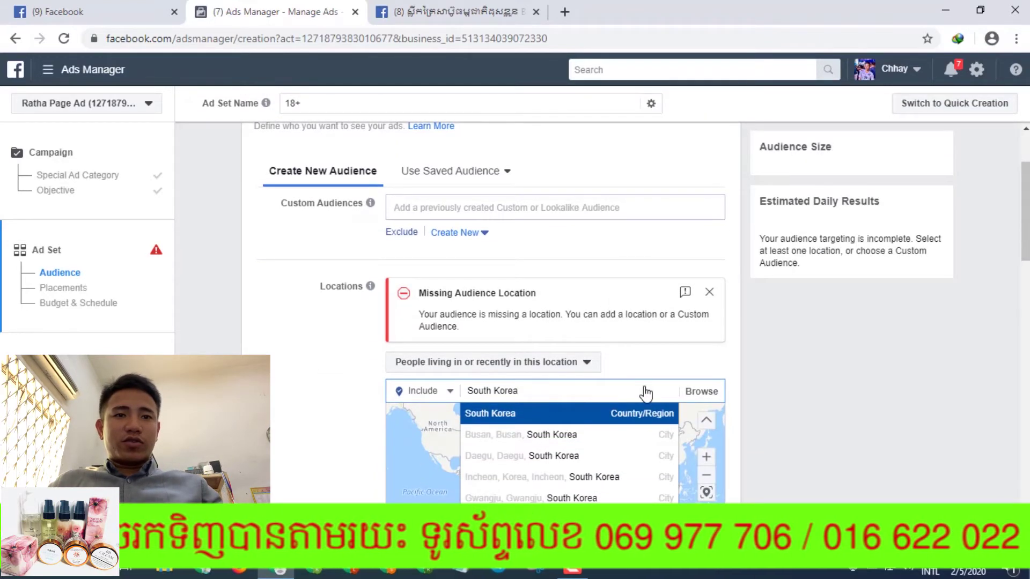
key(Return)
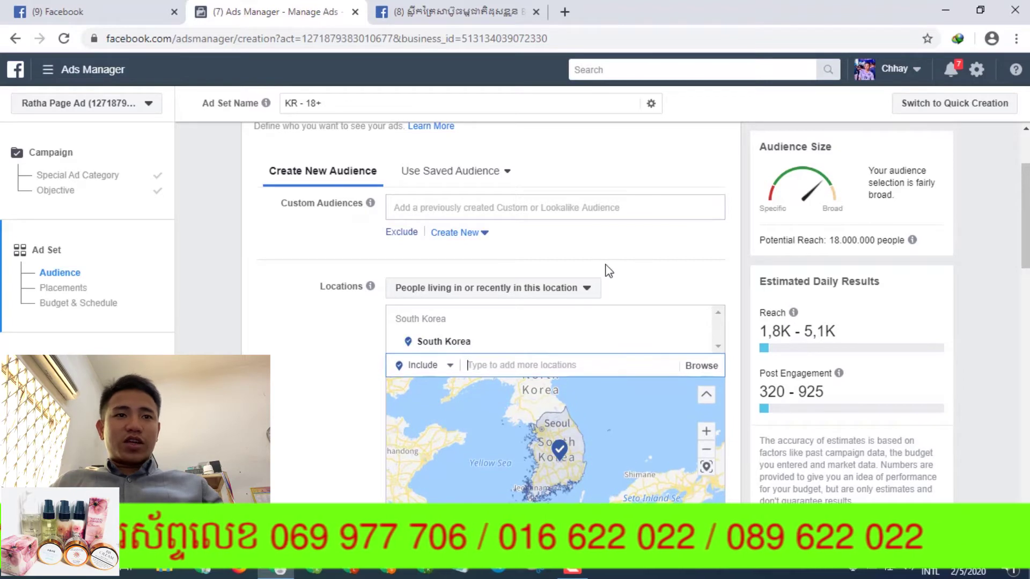
Set the audience's minimum age to 13
scroll(604, 269, down, 3)
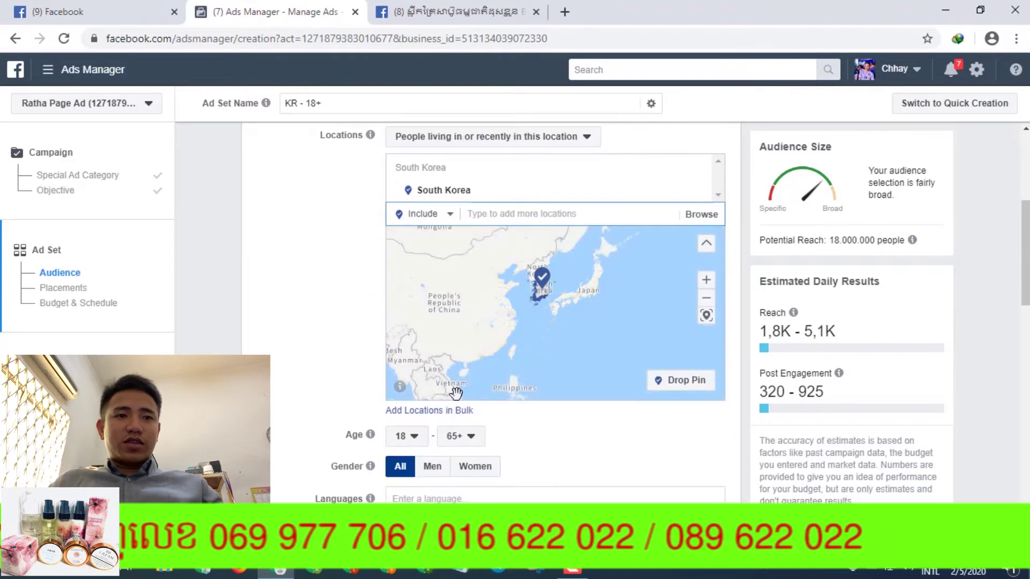
click(407, 436)
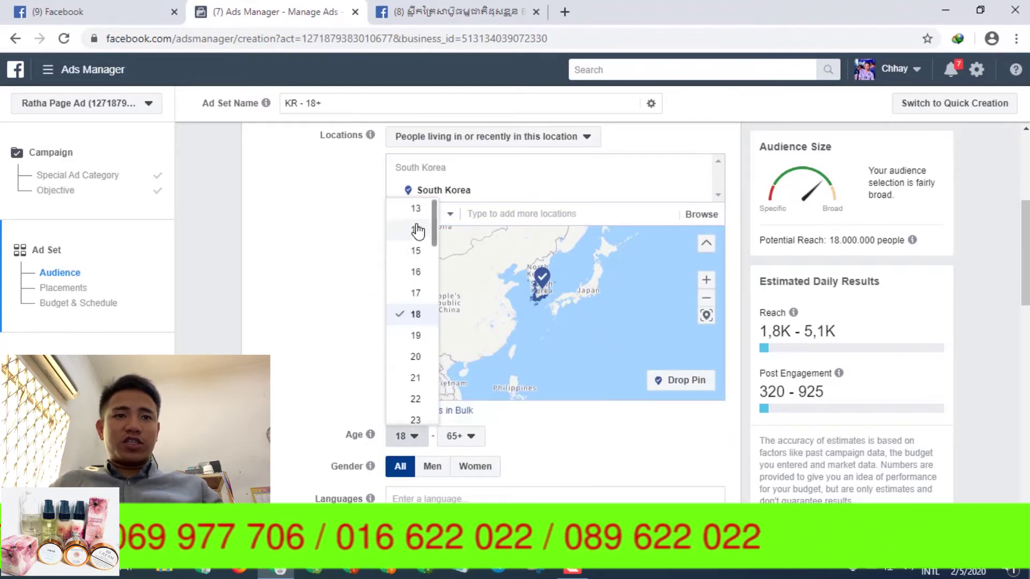
click(416, 209)
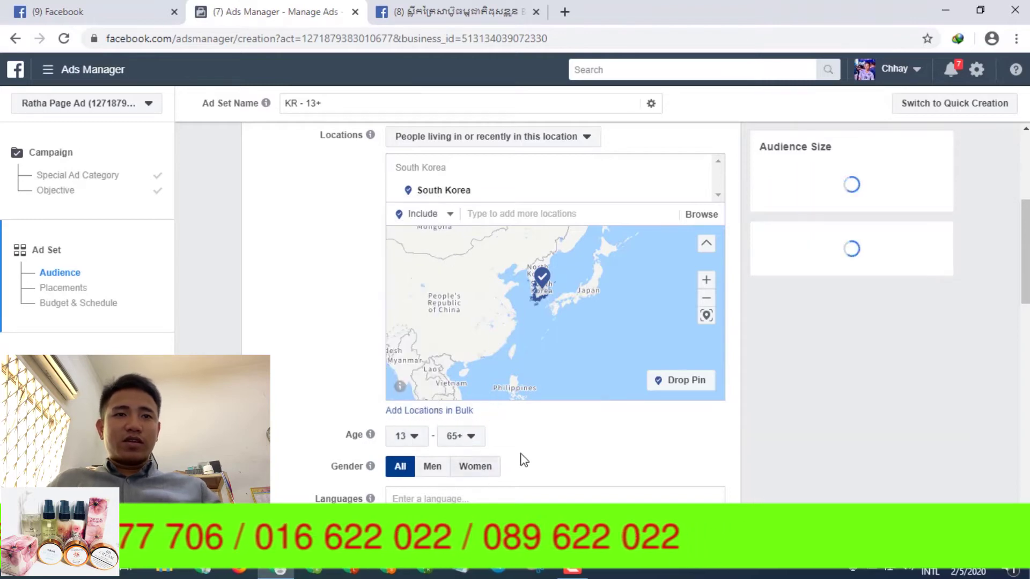
Compare the audience's potential reach for women only and for all genders, ending with All selected
scroll(542, 453, down, 3)
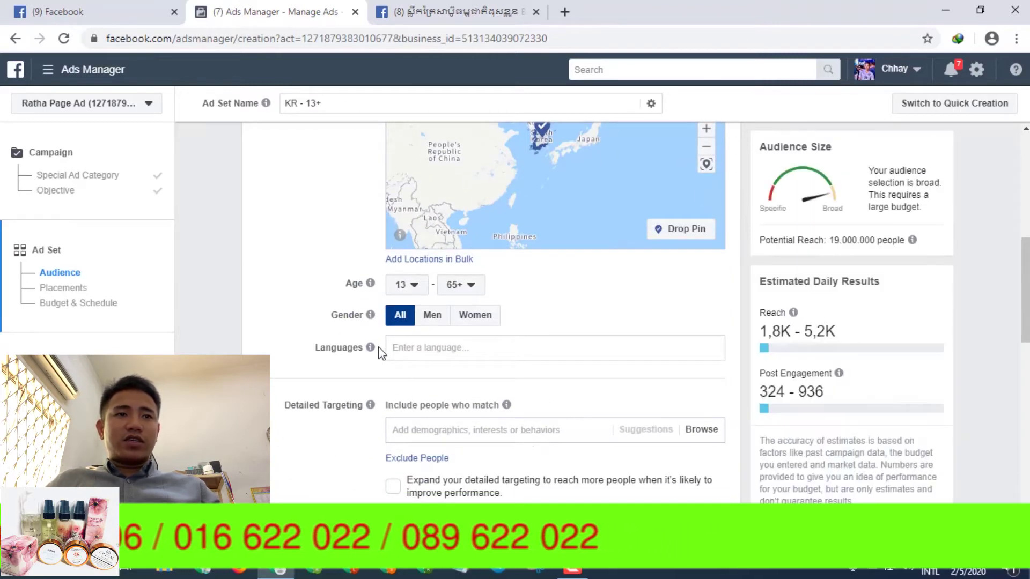
double_click(342, 315)
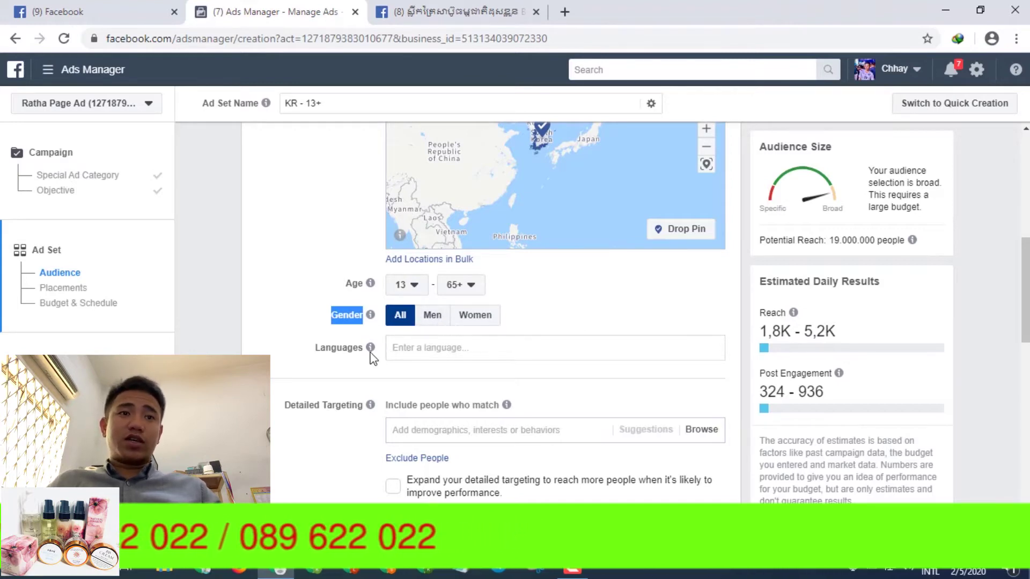
click(475, 319)
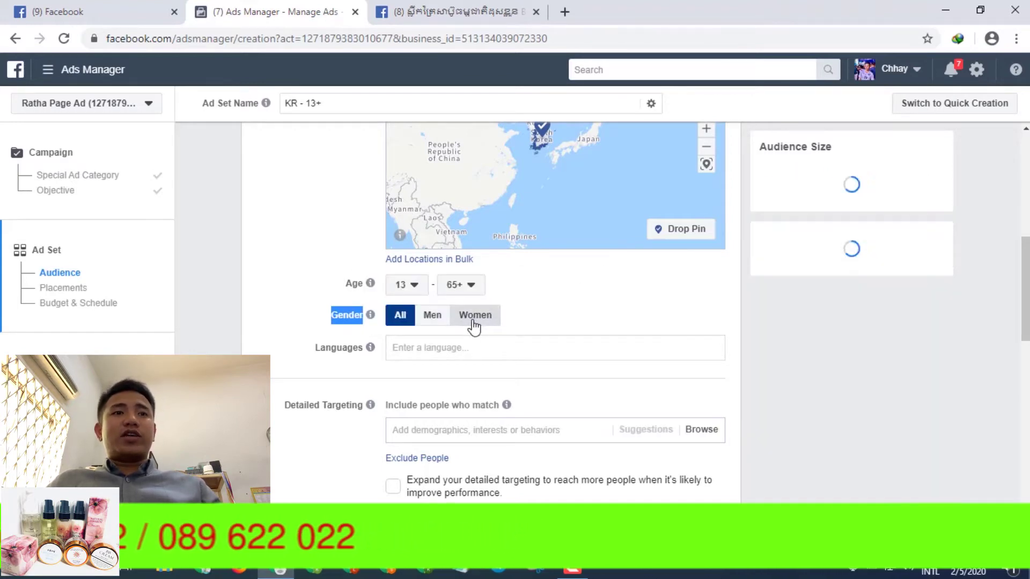
click(400, 318)
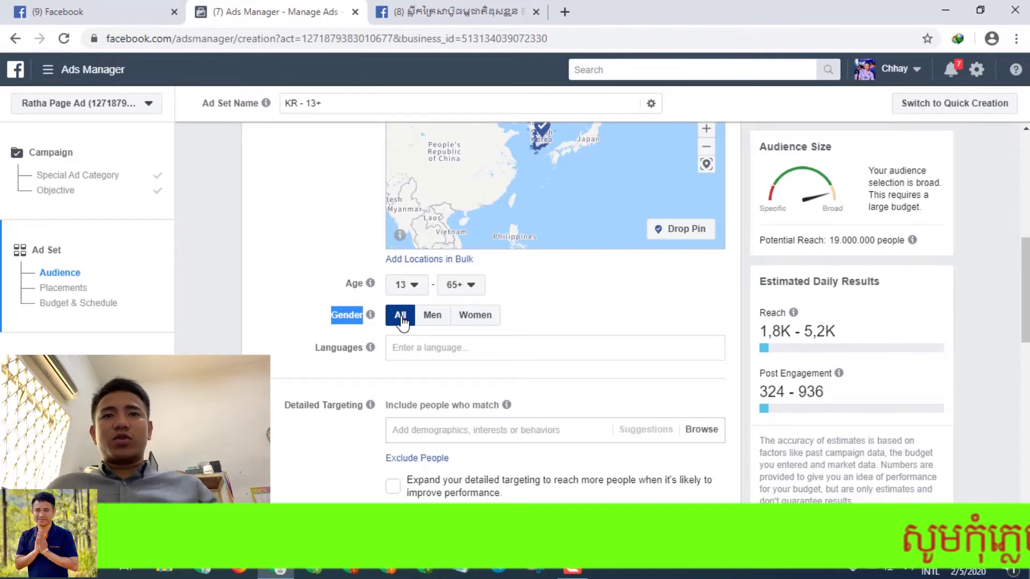
click(484, 320)
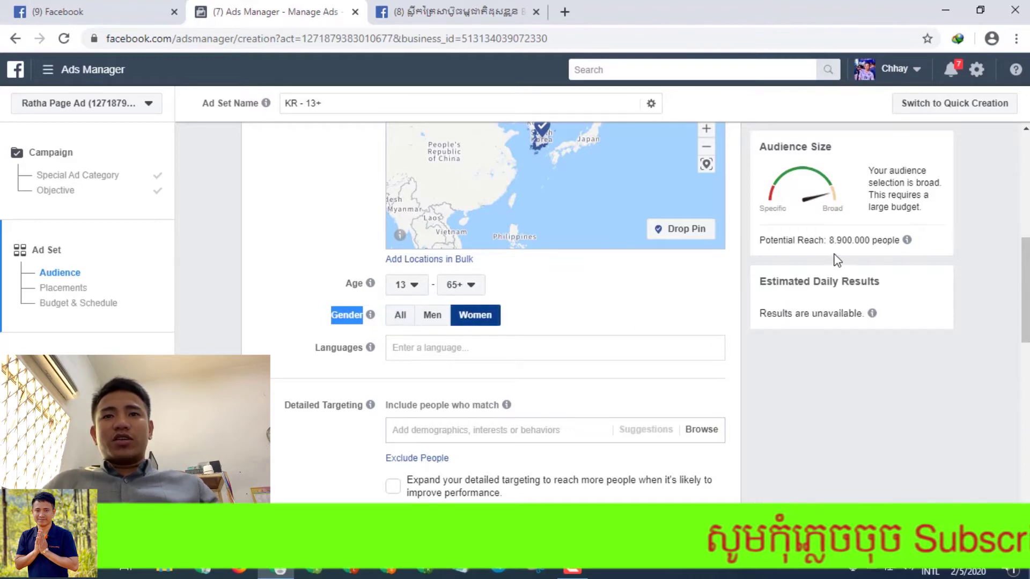
drag(829, 241, 869, 242)
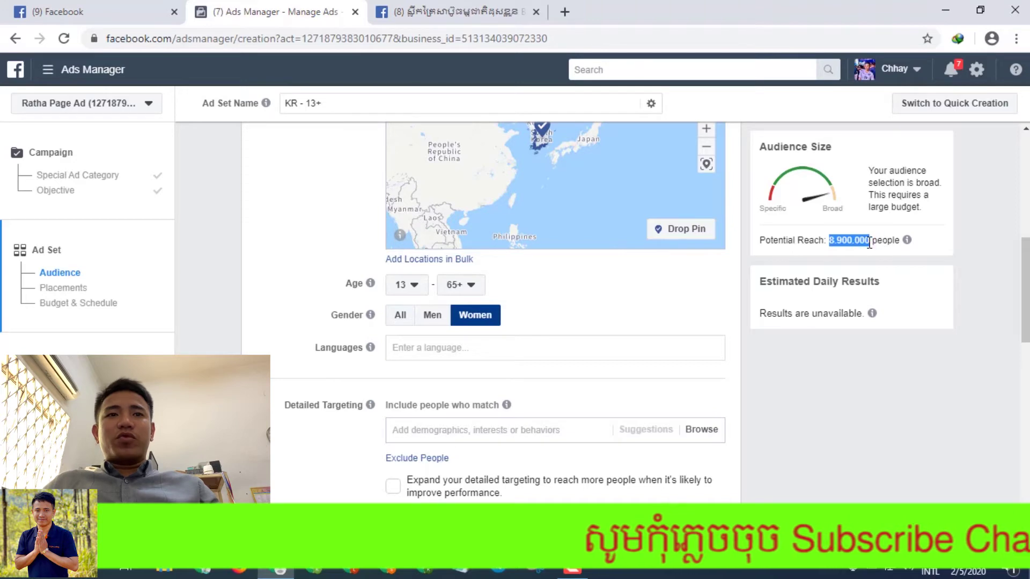
click(397, 315)
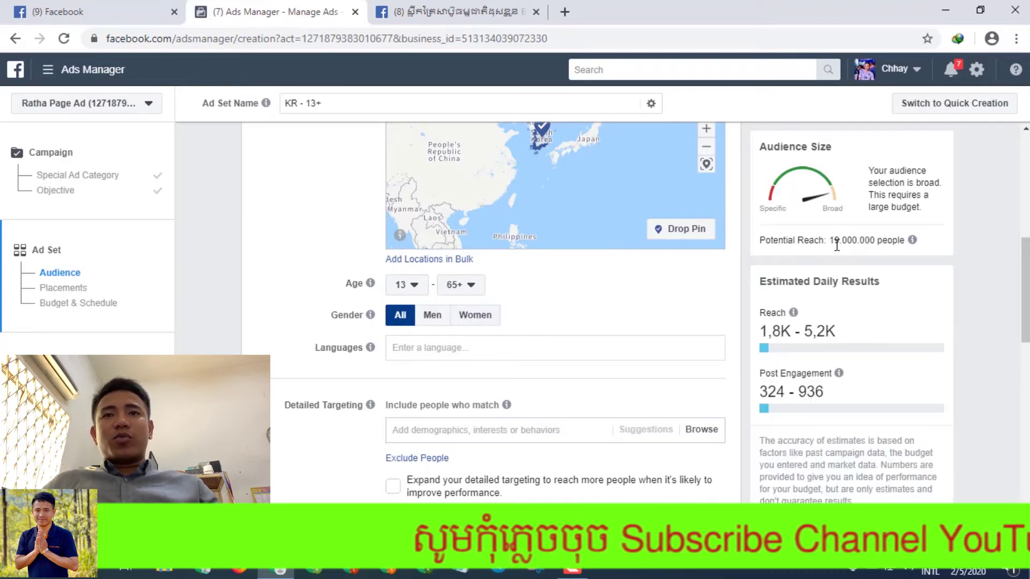
drag(829, 241, 906, 242)
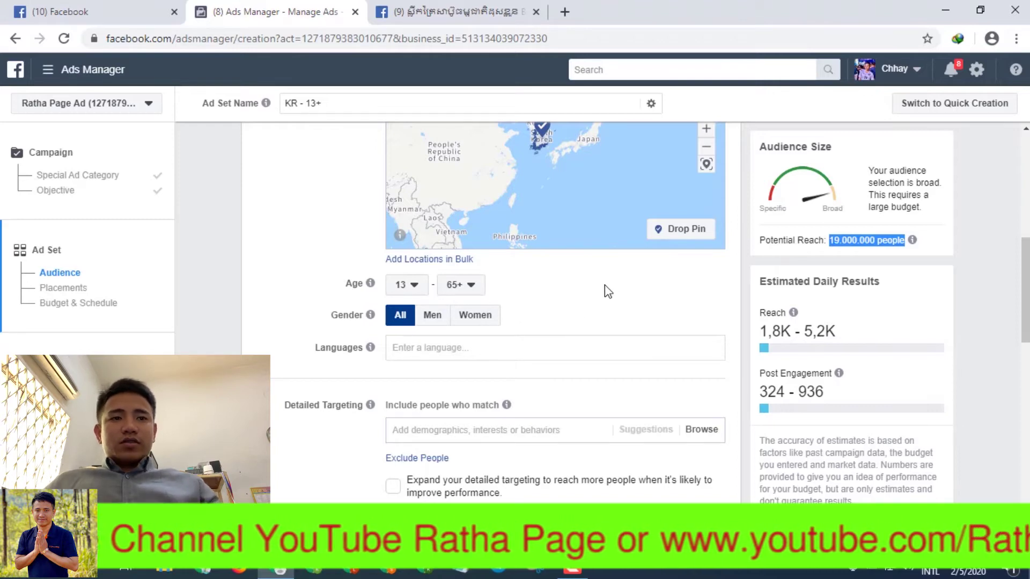
Save the current targeting as a reusable audience named "South Korea Audience"
scroll(589, 284, down, 4)
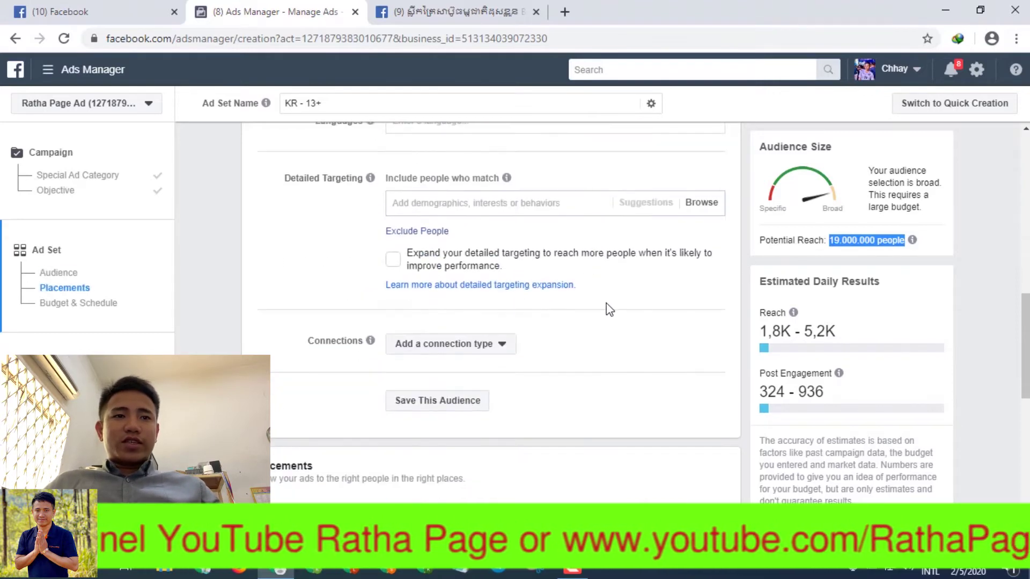
click(449, 403)
drag(328, 185, 380, 190)
drag(499, 229, 369, 227)
text(South Korea)
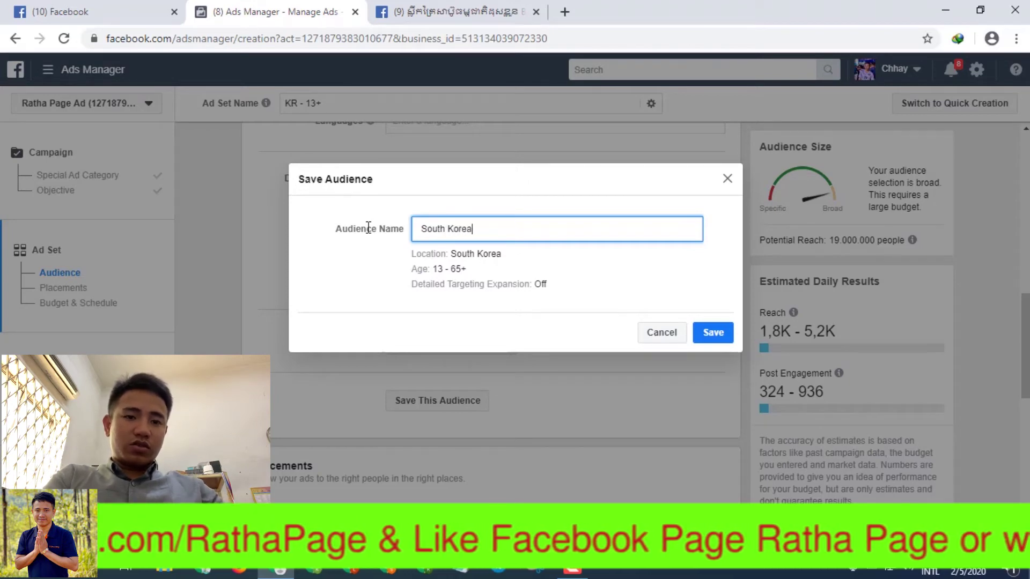
text( Audience)
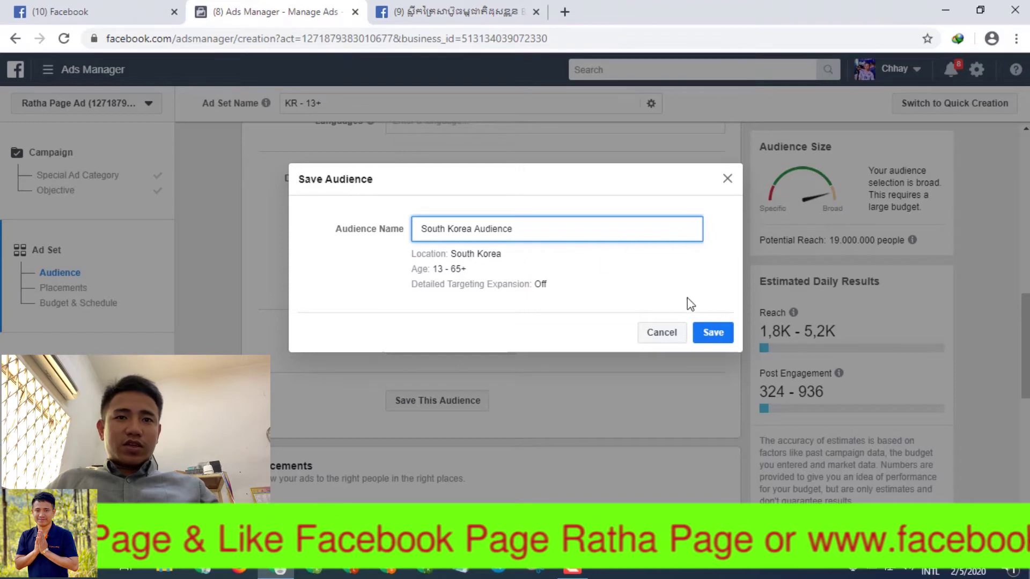
click(712, 333)
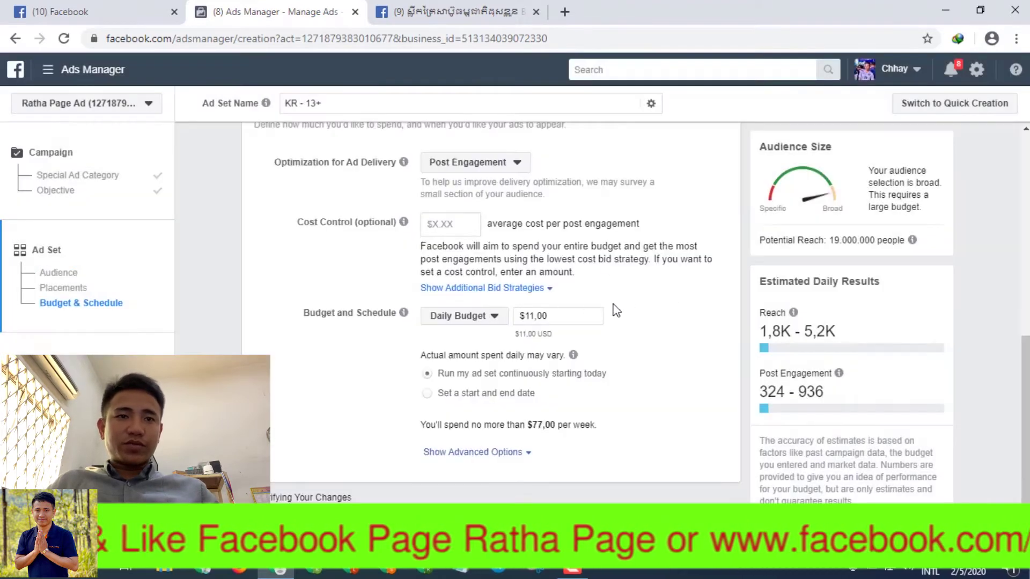
Switch the ad set to manually edited placements and exclude the Instagram platform
scroll(563, 281, up, 4)
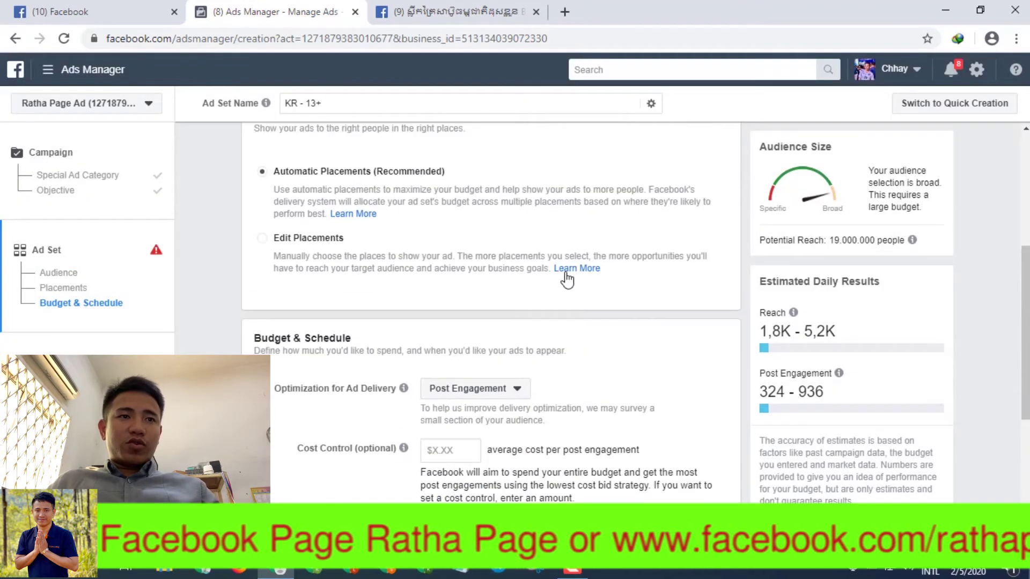
scroll(566, 279, up, 4)
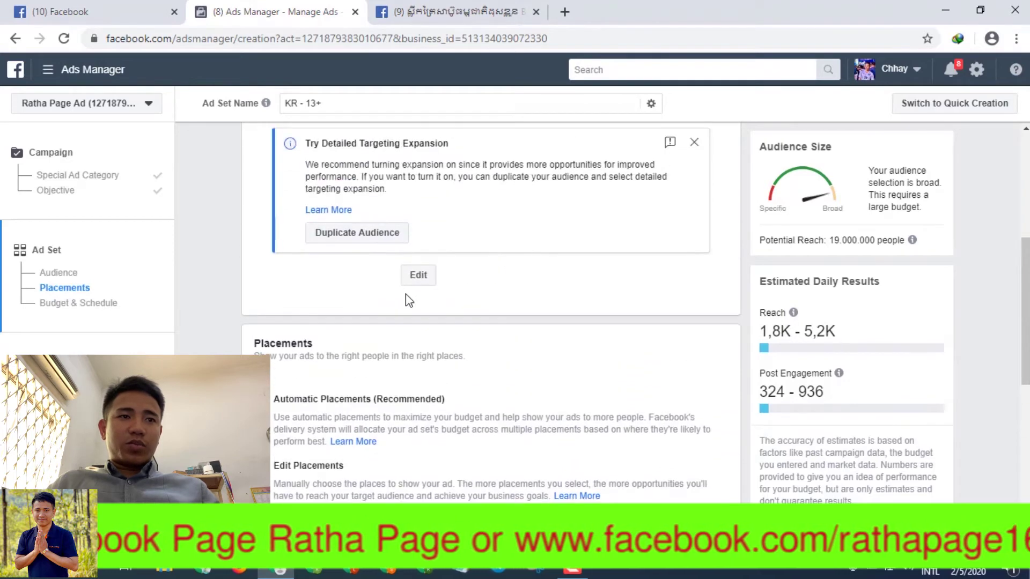
double_click(267, 342)
scroll(402, 348, down, 1)
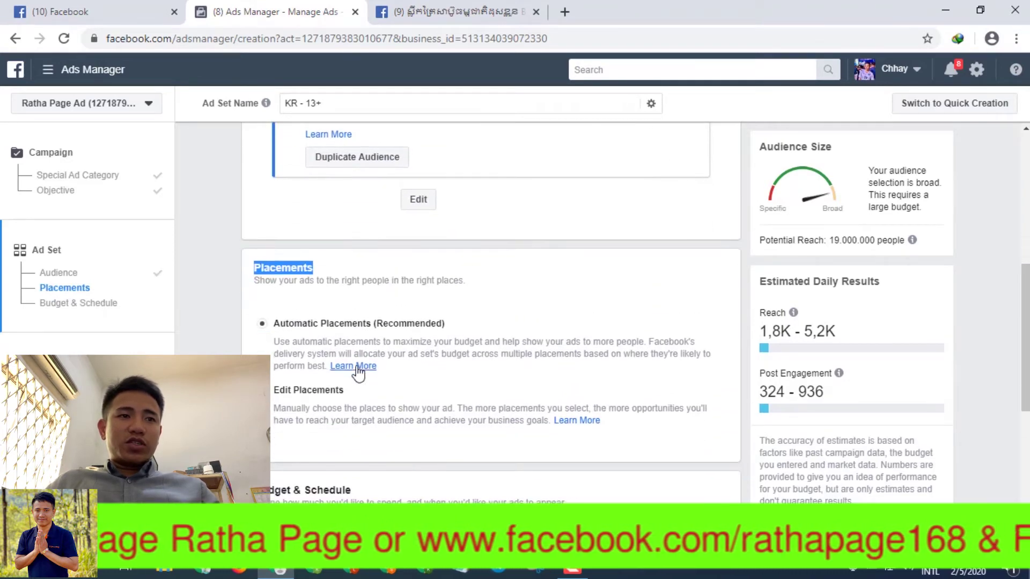
click(335, 390)
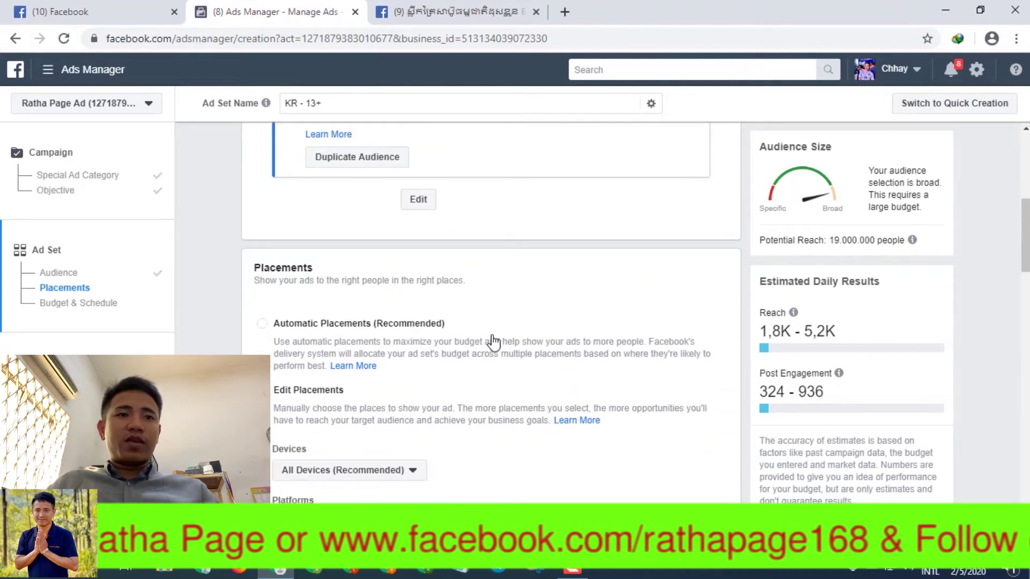
scroll(498, 344, down, 4)
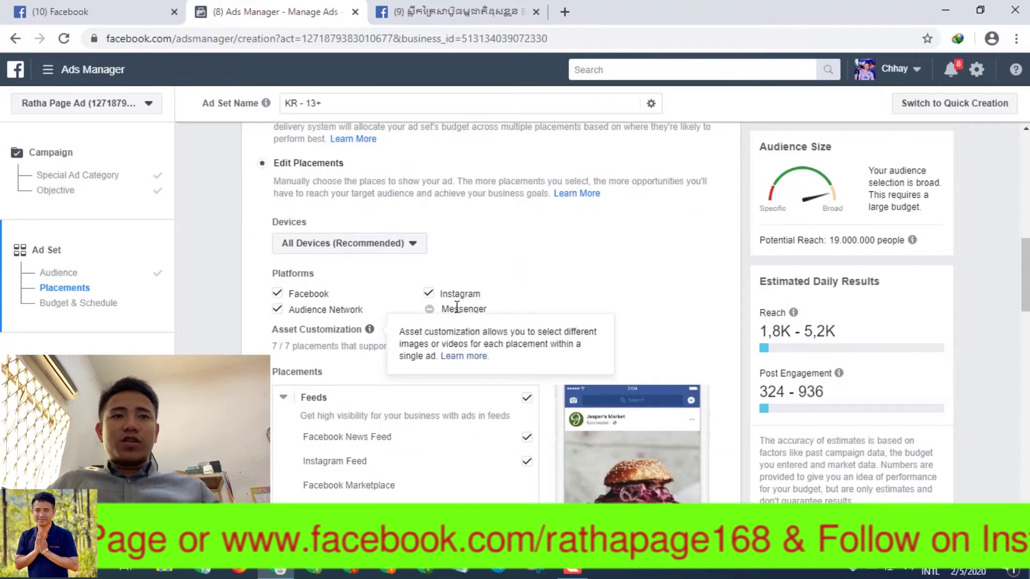
click(429, 295)
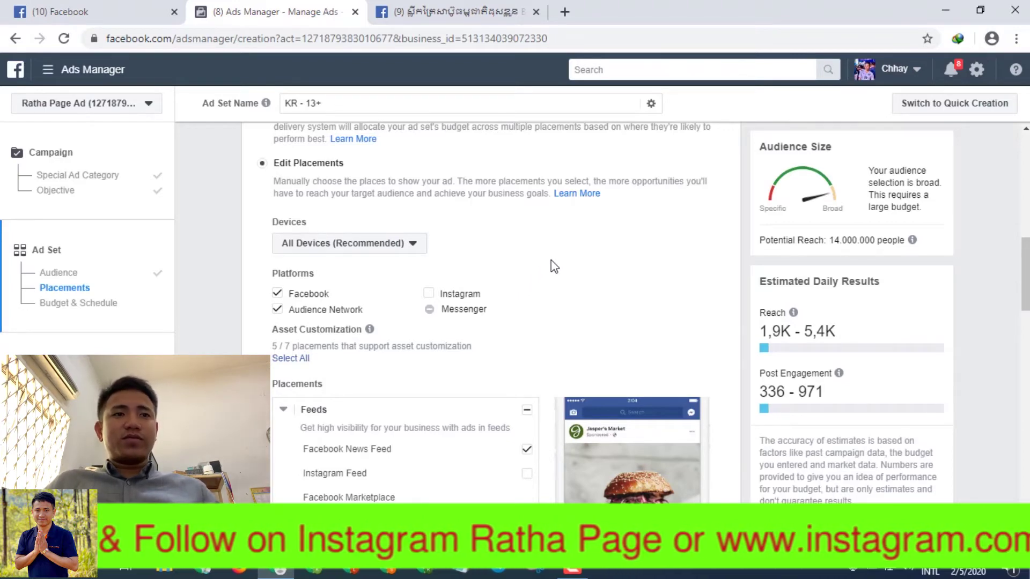
scroll(543, 265, down, 3)
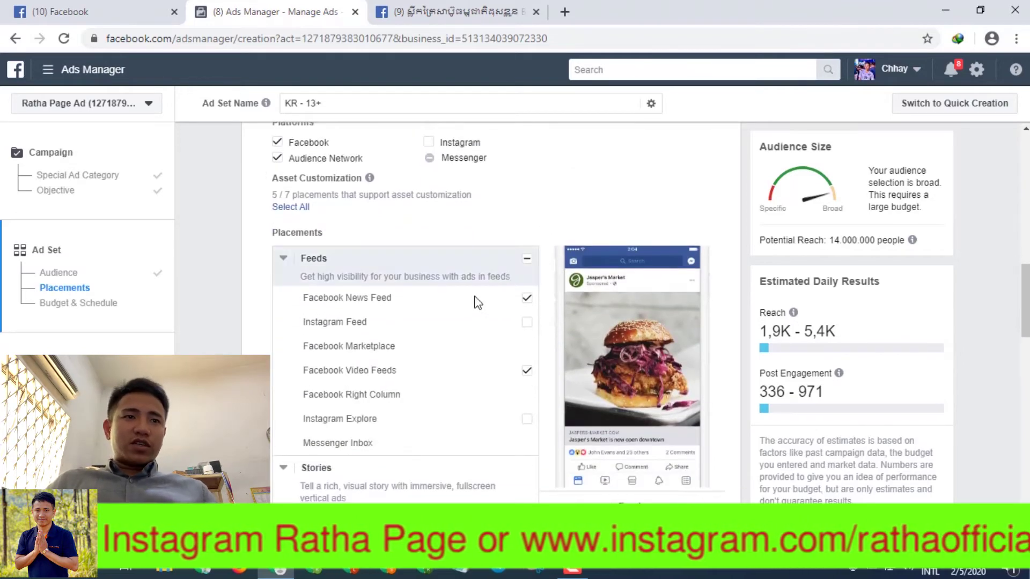
scroll(475, 298, up, 3)
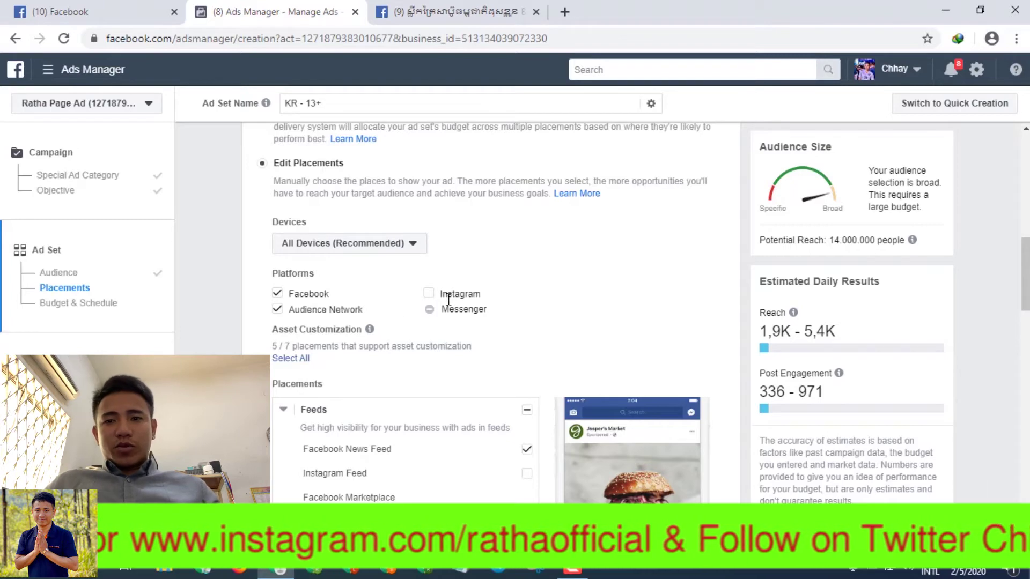
Change the ad set's budget type to Lifetime Budget in the Budget & Schedule section
scroll(539, 310, down, 20)
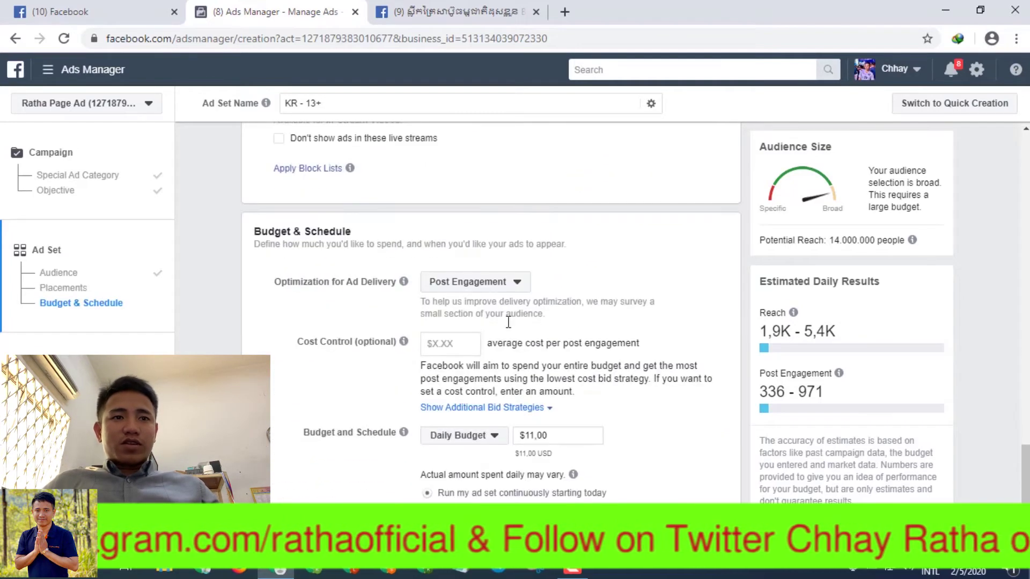
scroll(505, 361, down, 1)
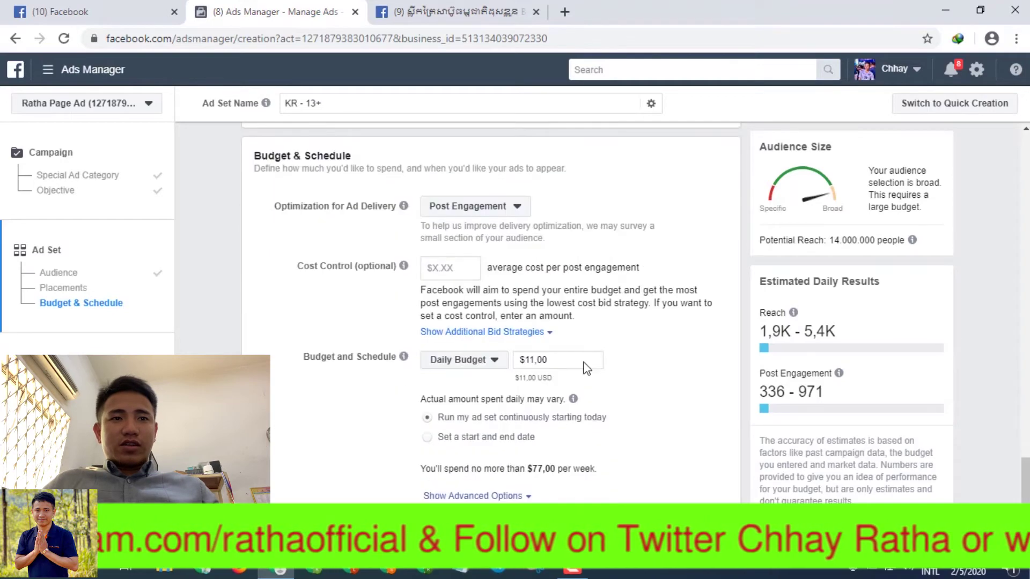
click(482, 362)
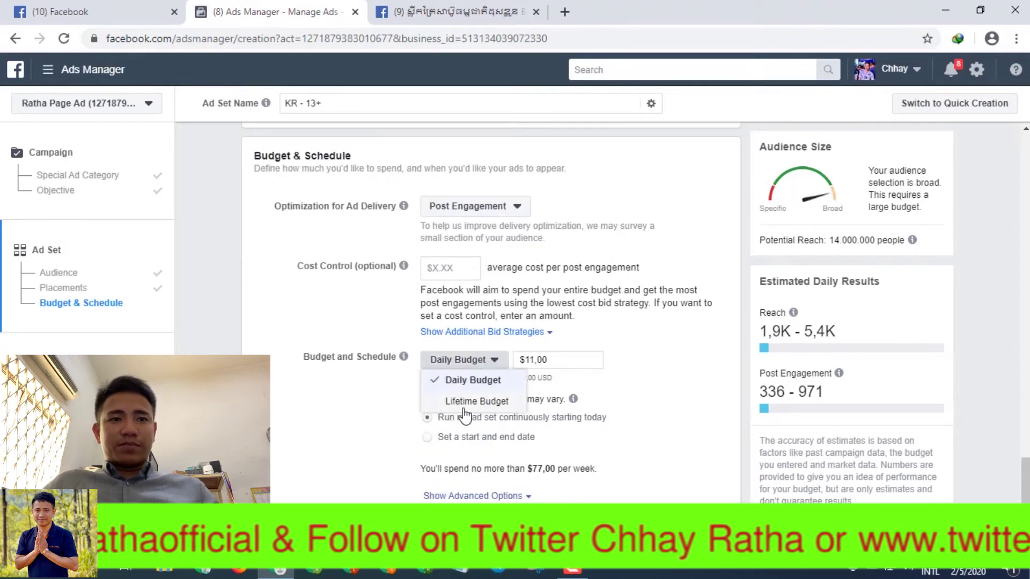
click(437, 398)
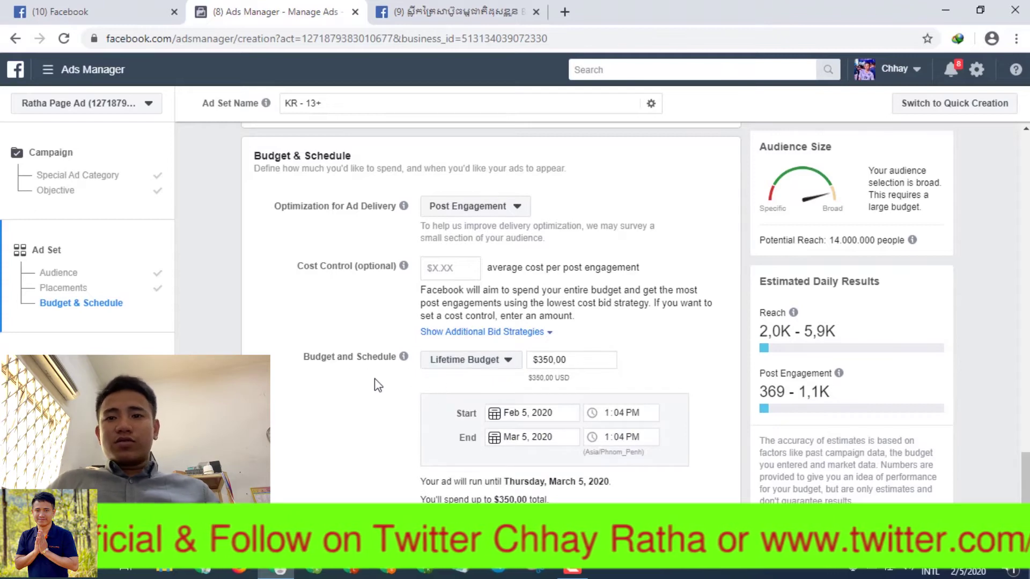
Set the lifetime budget to $1.00 and both the start and end times to 1:10 PM
click(552, 361)
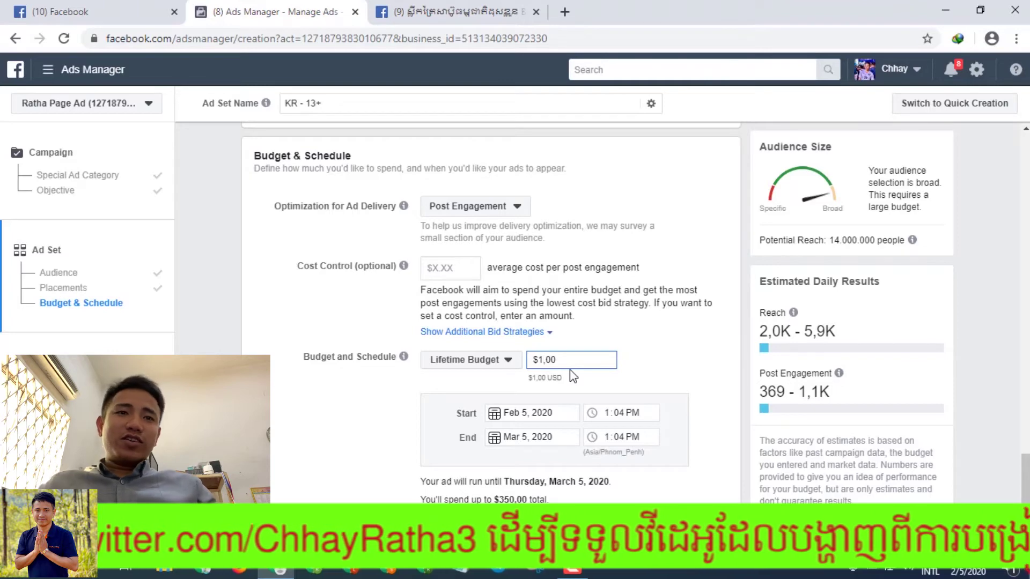
click(652, 364)
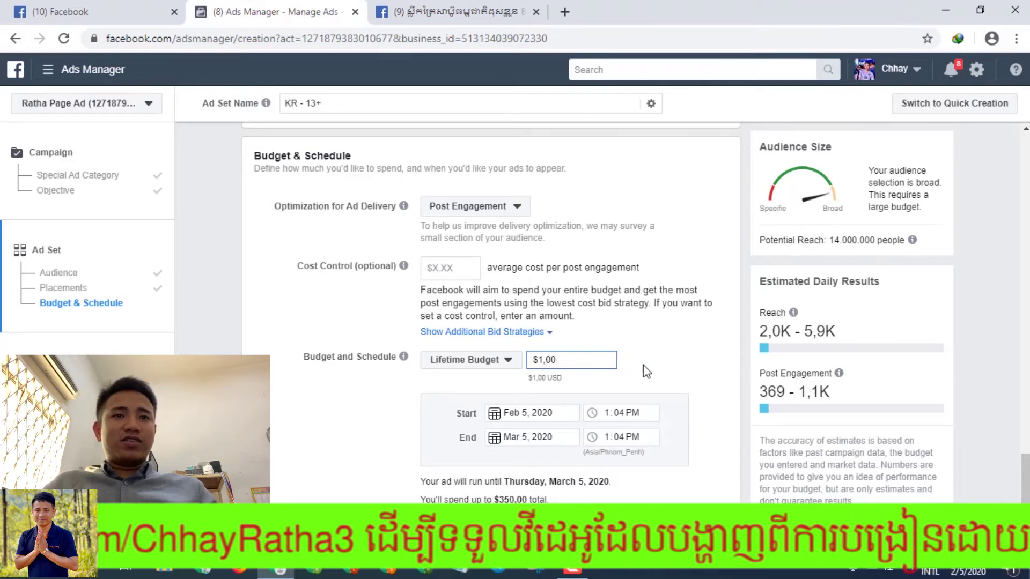
click(621, 415)
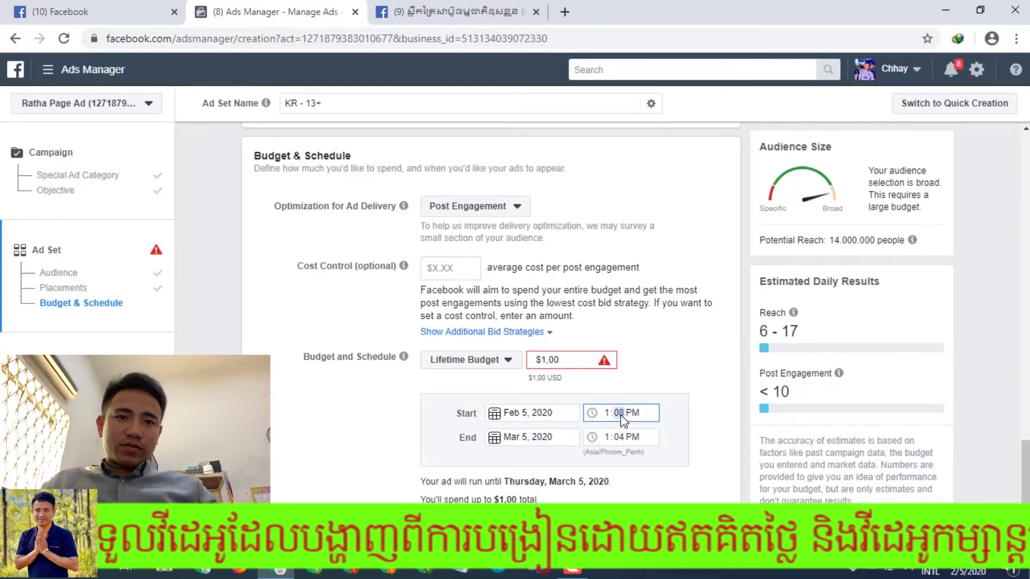
click(618, 437)
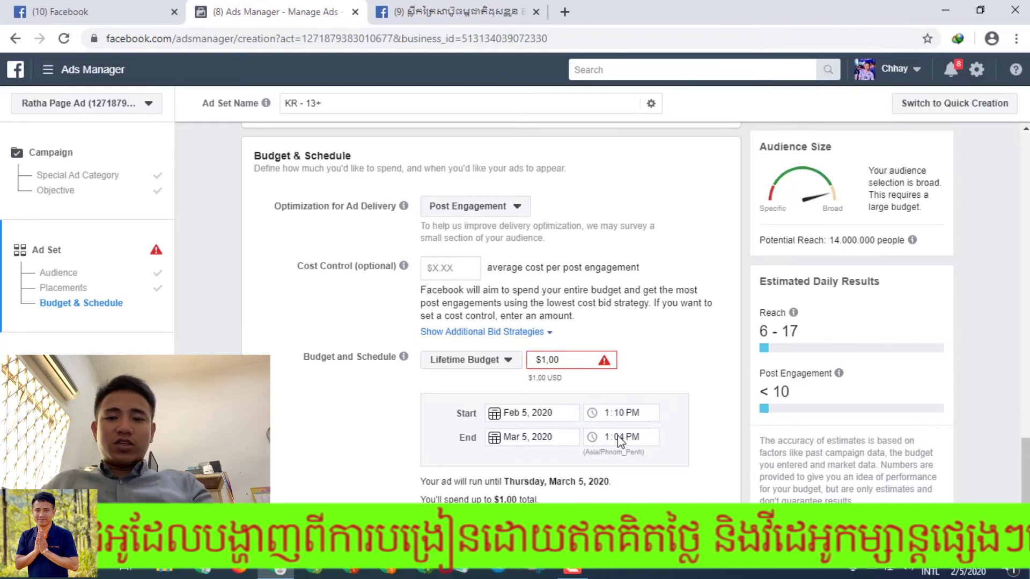
text(10)
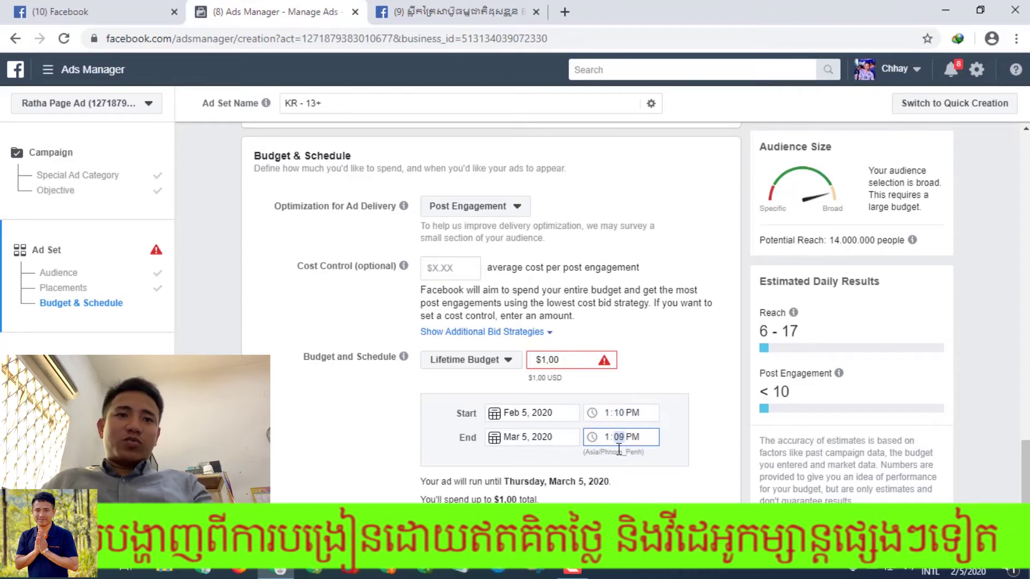
Set the ad set's end date to February 6, 2020 and continue to the ad setup
click(545, 436)
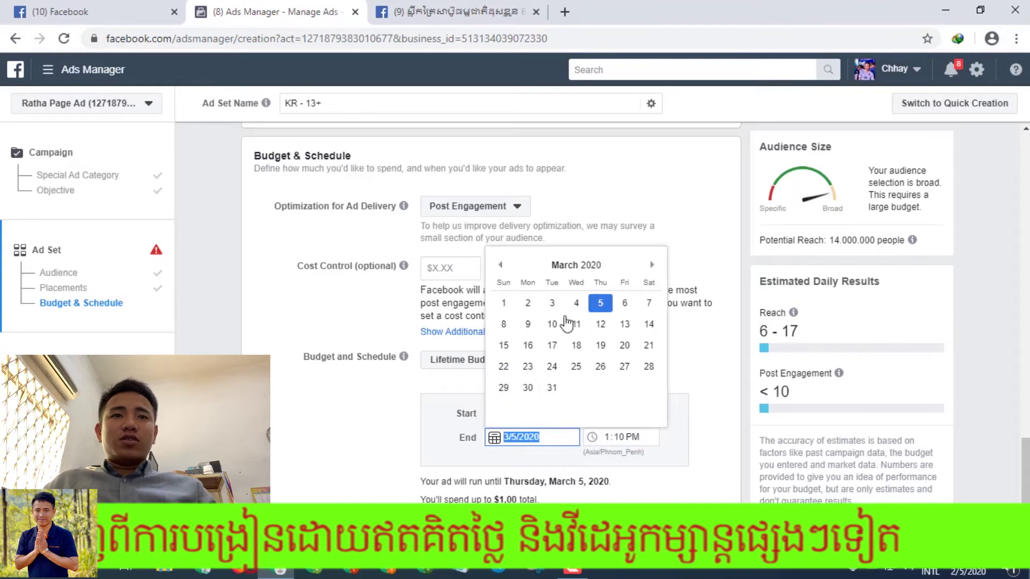
click(499, 263)
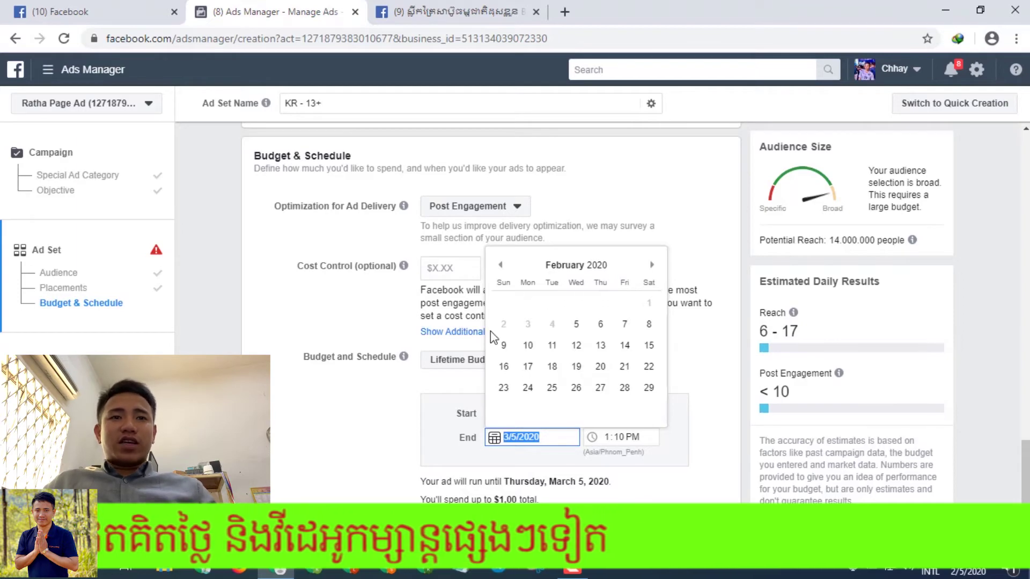
click(600, 326)
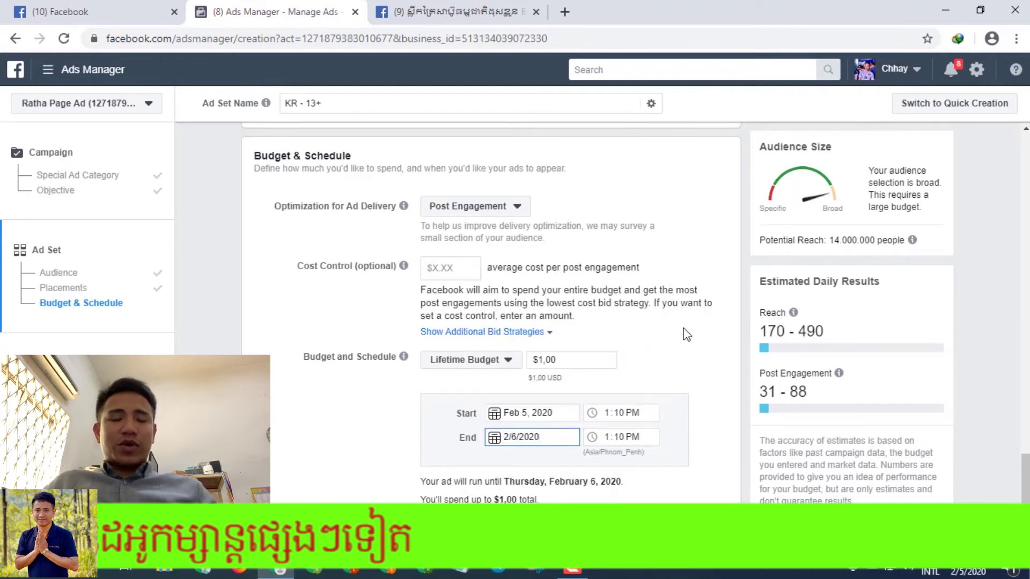
click(652, 352)
scroll(677, 344, down, 1)
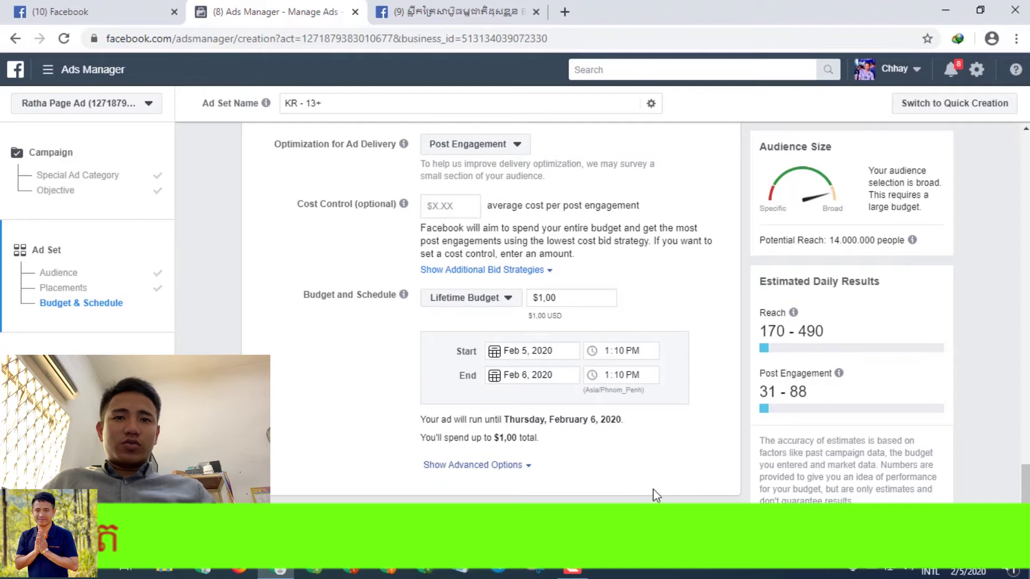
click(986, 545)
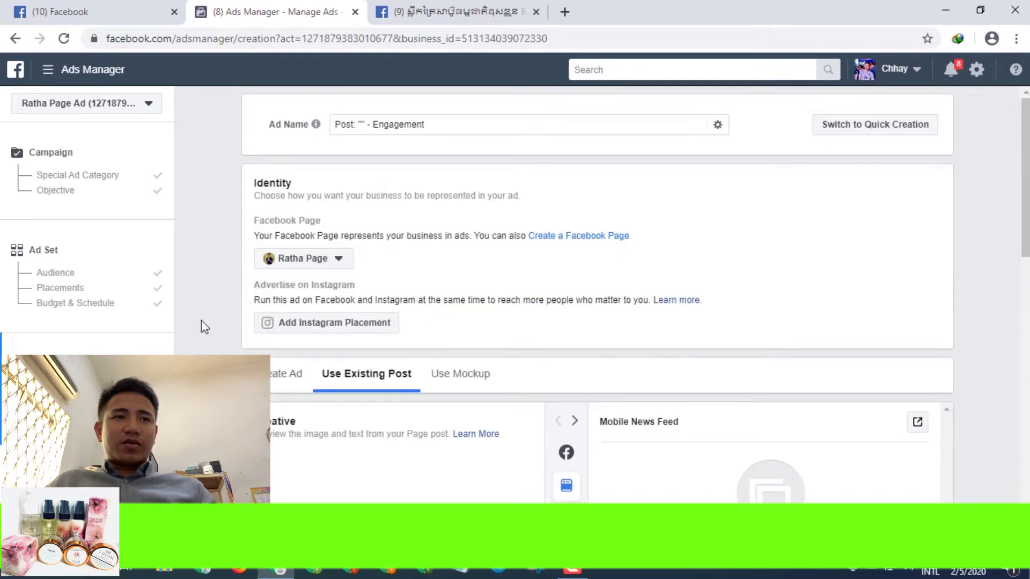
Choose M&H Natural Soap from the personal pages as the Facebook Page representing the ad
double_click(276, 184)
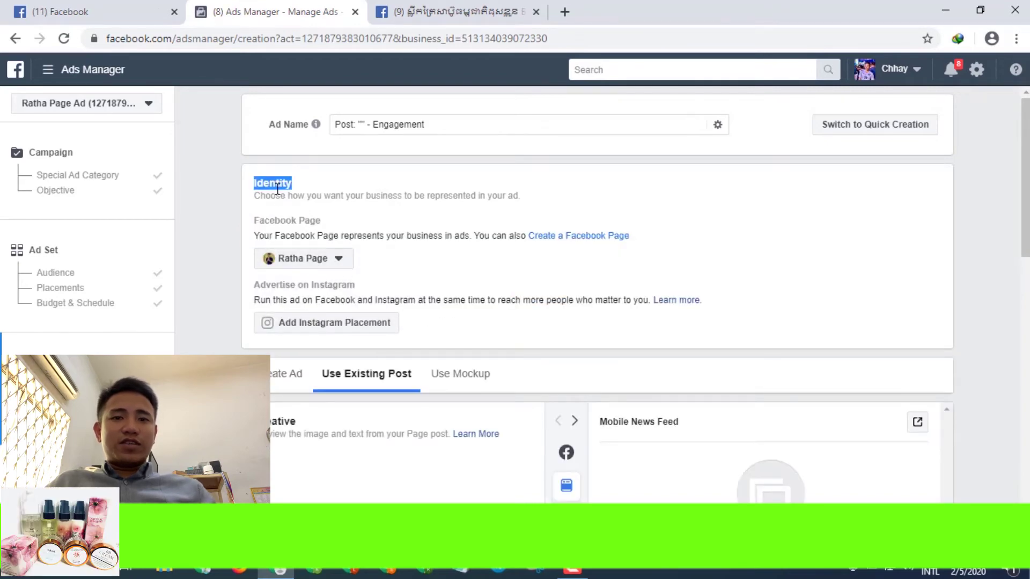
click(341, 262)
scroll(346, 335, up, 1)
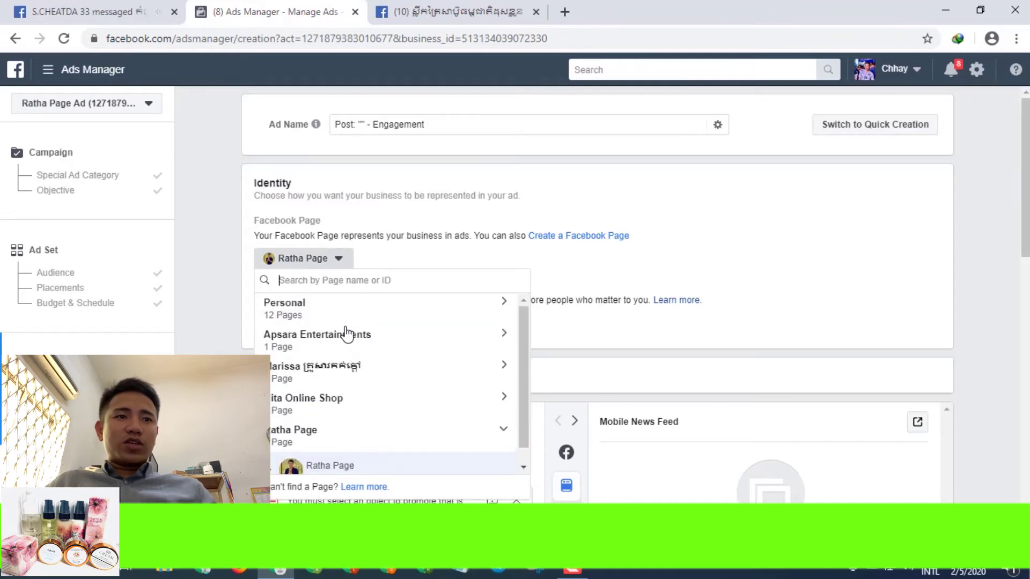
click(318, 316)
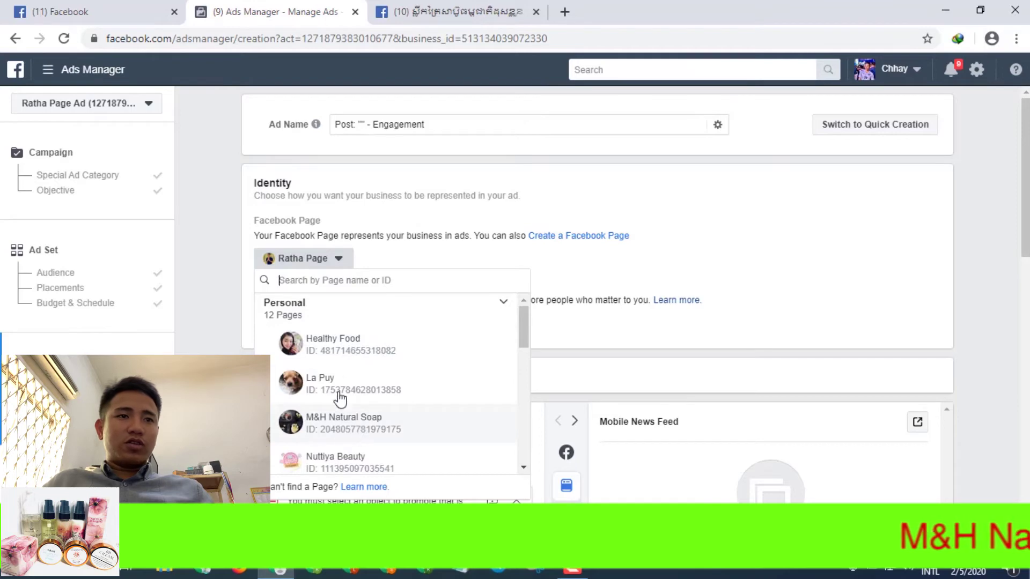
scroll(361, 381, down, 5)
scroll(368, 386, up, 5)
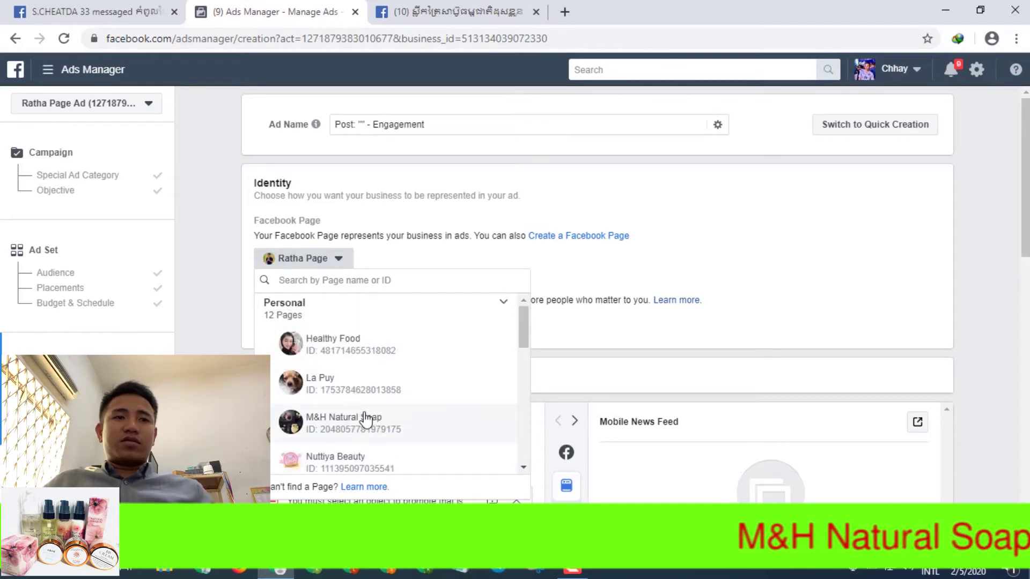
click(334, 431)
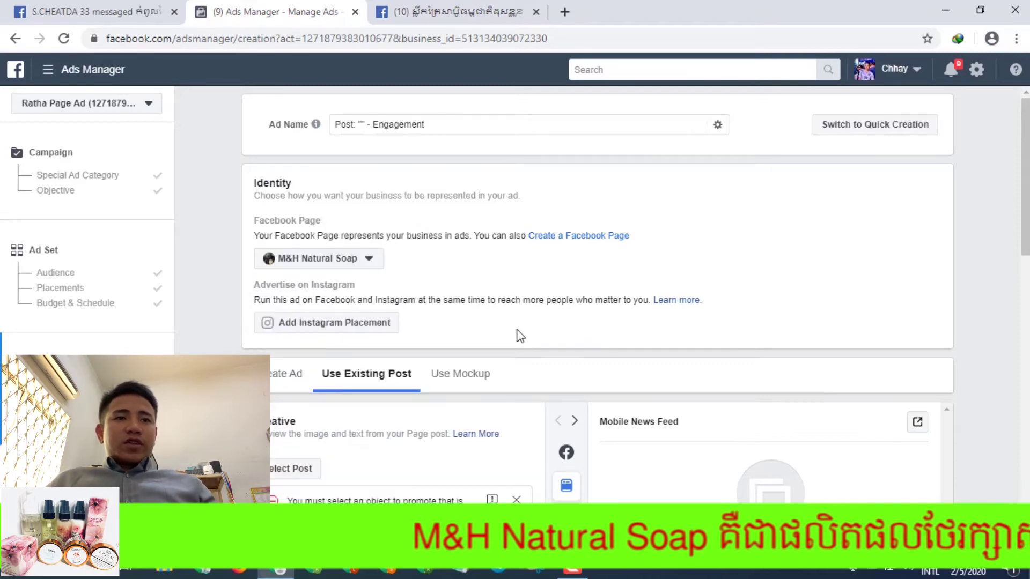
Open the list of the page's existing posts for the ad creative
scroll(475, 336, down, 1)
scroll(475, 337, down, 1)
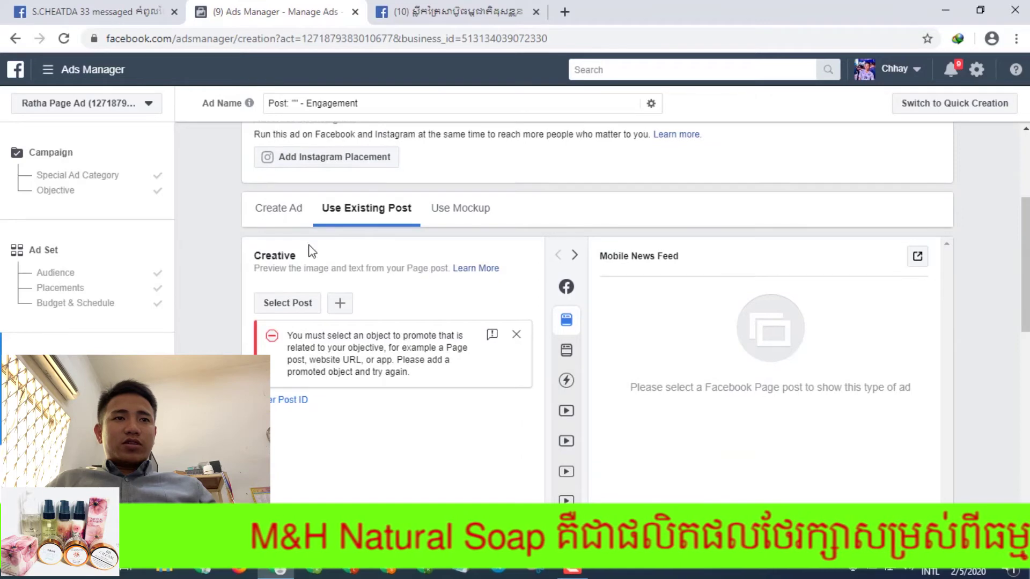
scroll(332, 303, up, 3)
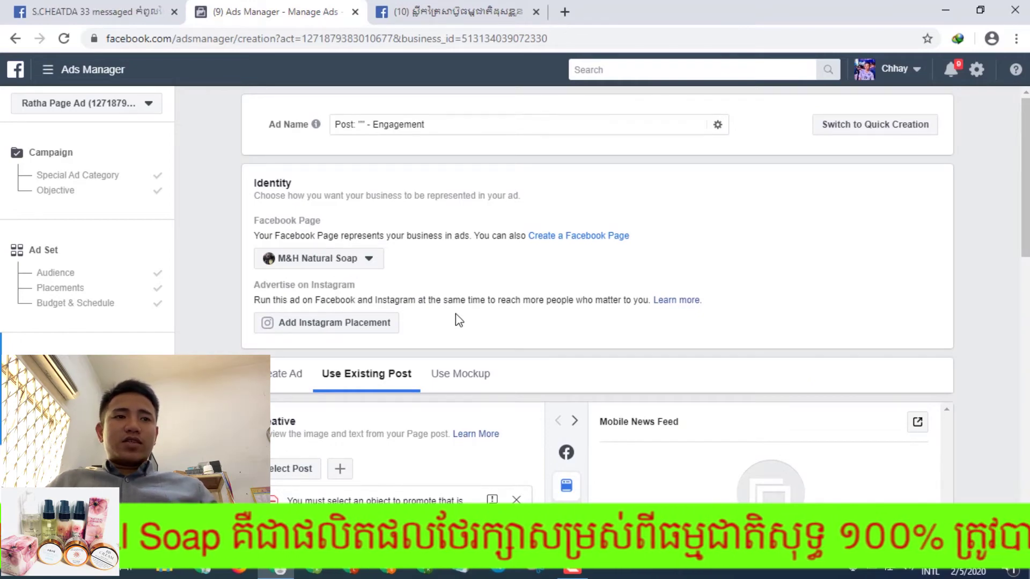
scroll(481, 291, down, 1)
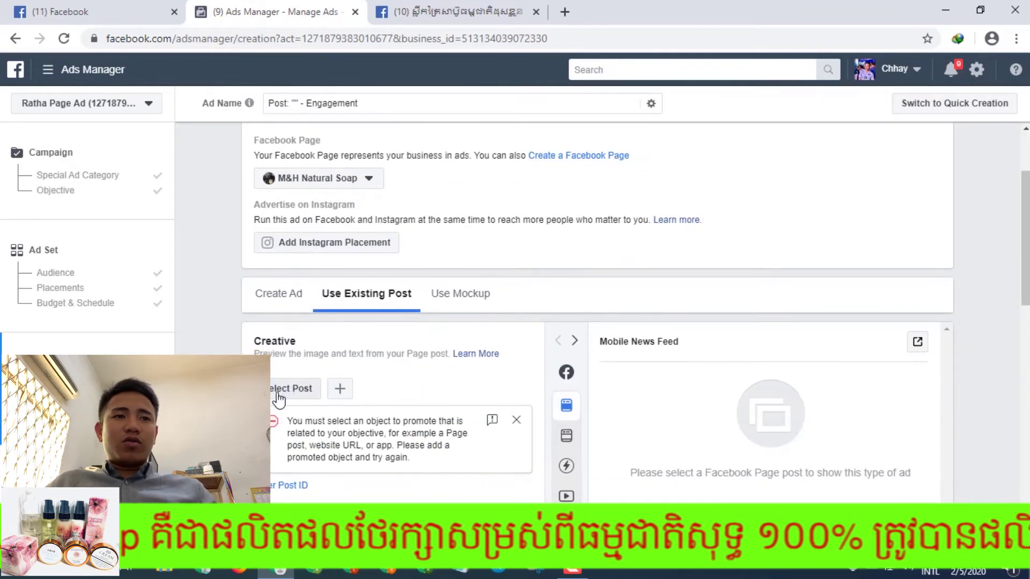
click(275, 396)
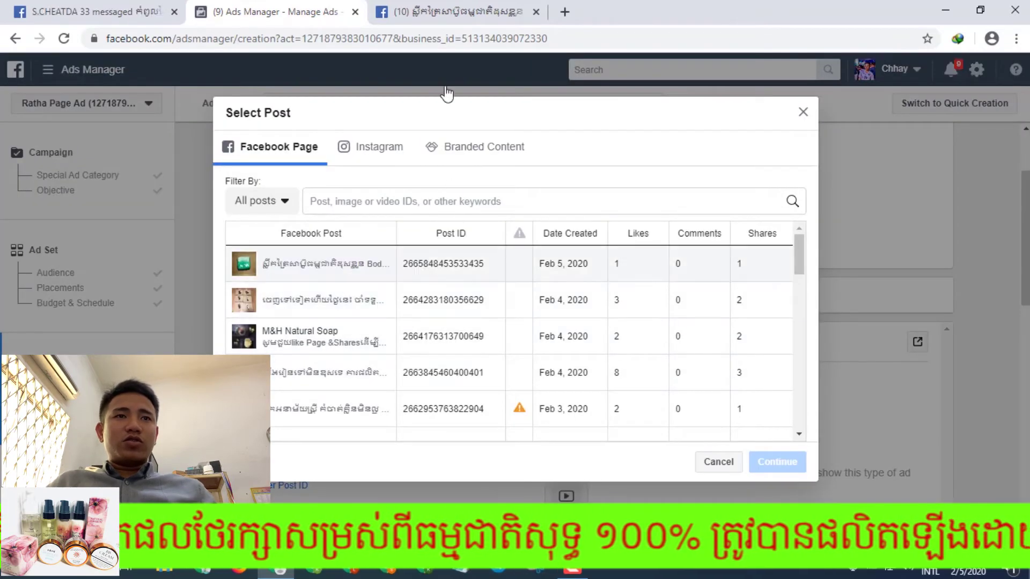
Check the post ID in the BodySoap post's web address and return to the Ads Manager post list
click(446, 12)
click(429, 39)
double_click(429, 38)
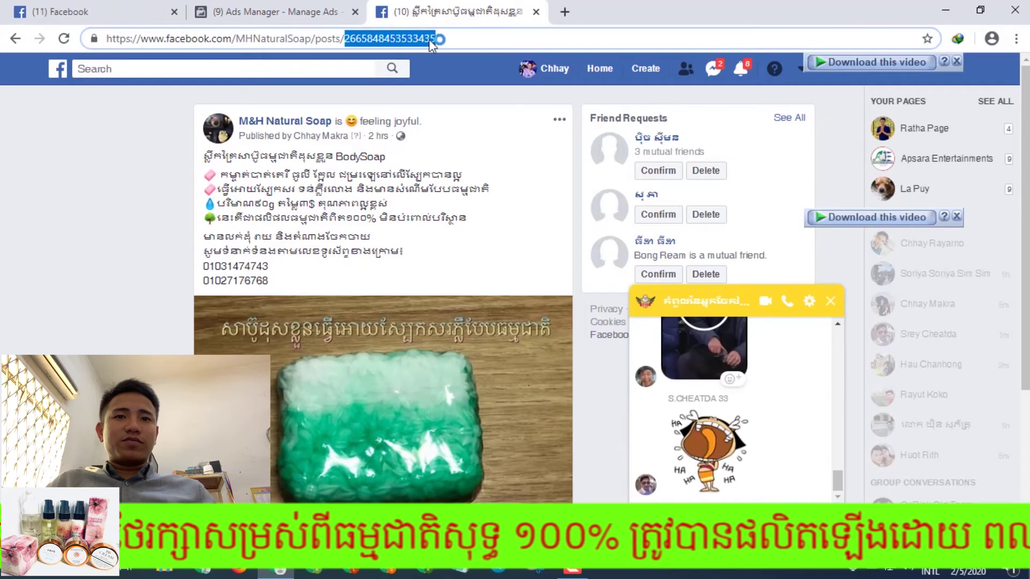
click(510, 223)
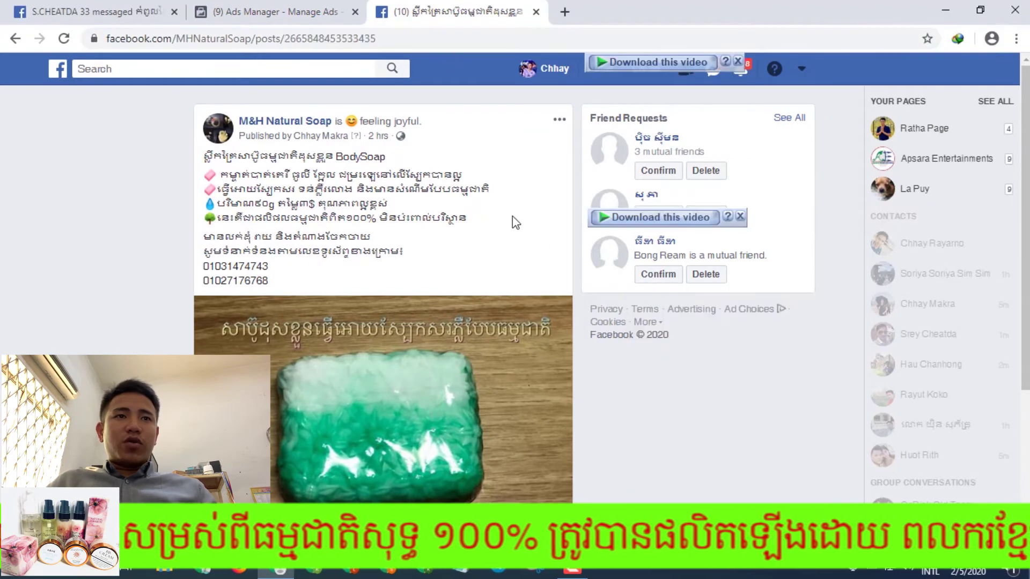
click(362, 40)
double_click(361, 39)
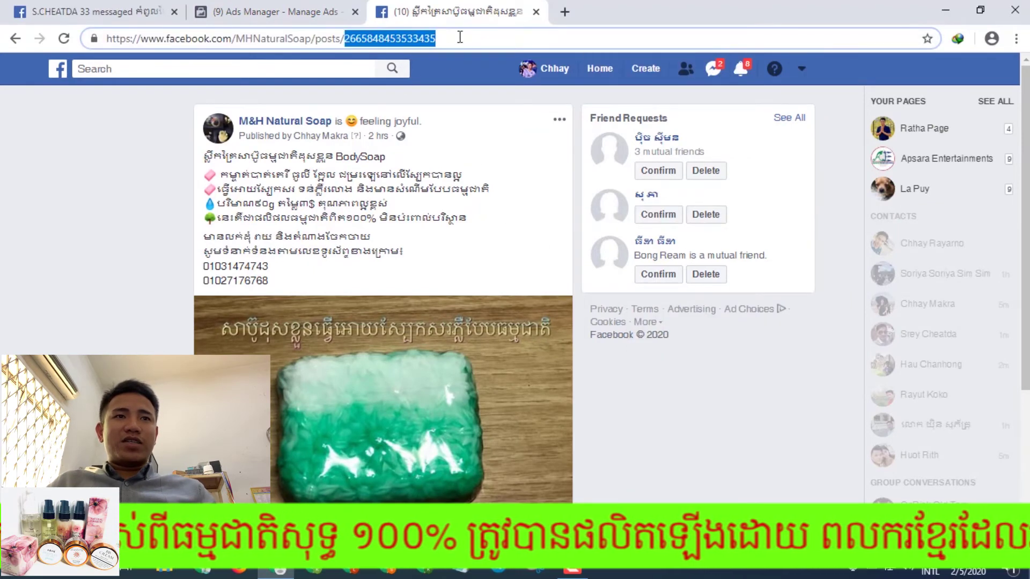
click(336, 8)
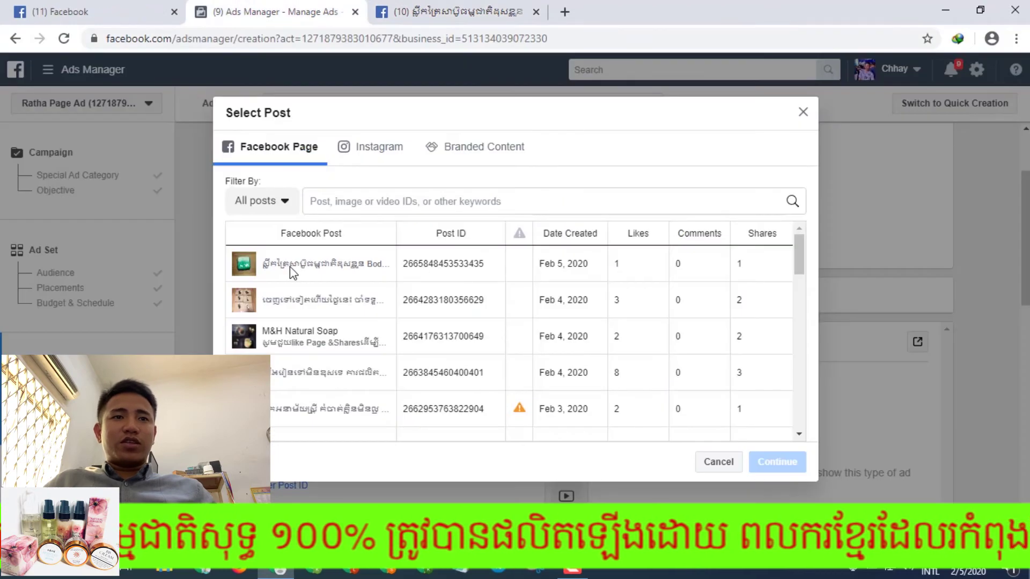
Use the BodySoap post dated Feb 5, 2020 as the ad creative and review its Mobile News Feed preview
click(471, 268)
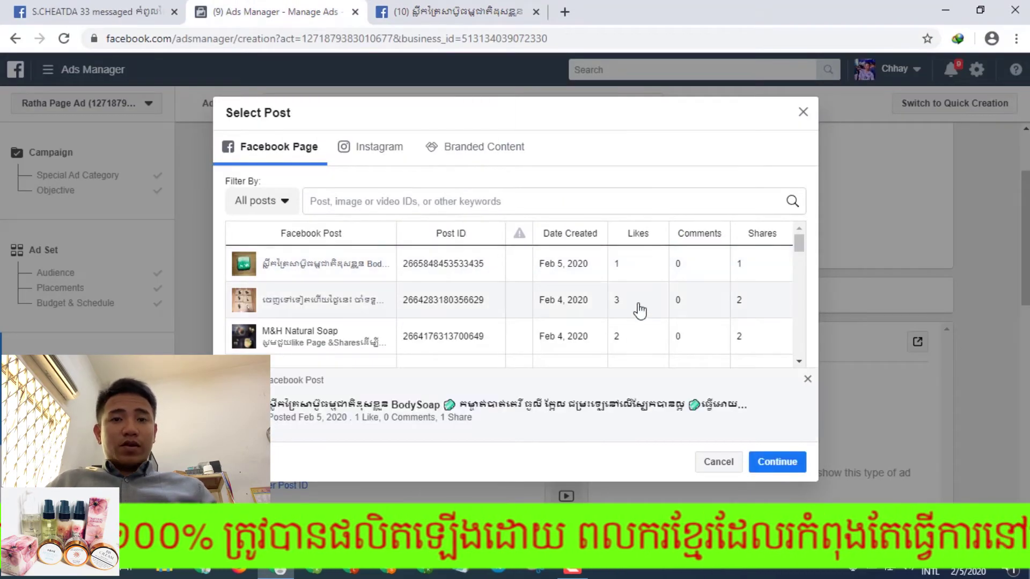
click(775, 468)
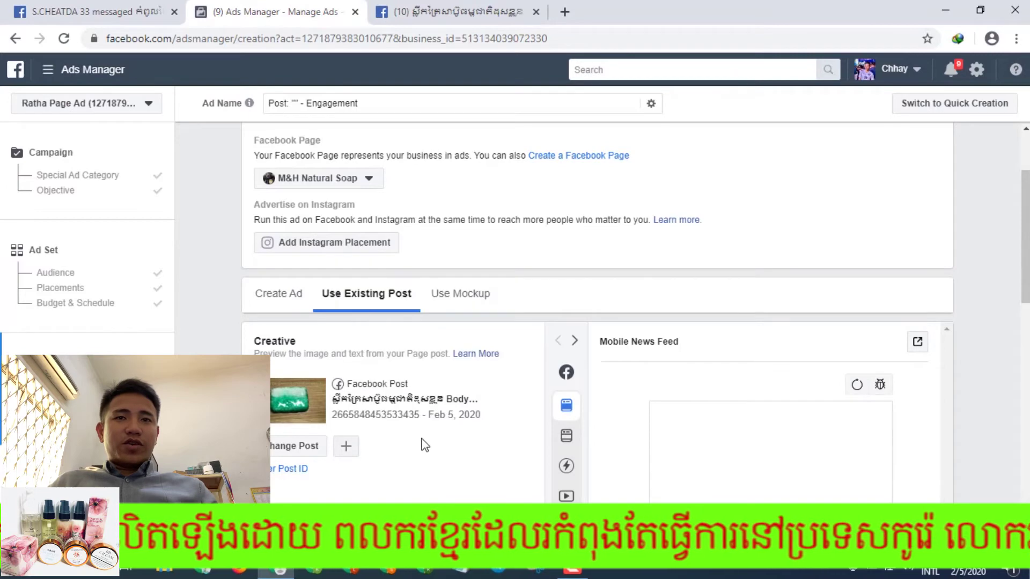
scroll(468, 423, down, 4)
scroll(468, 423, down, 2)
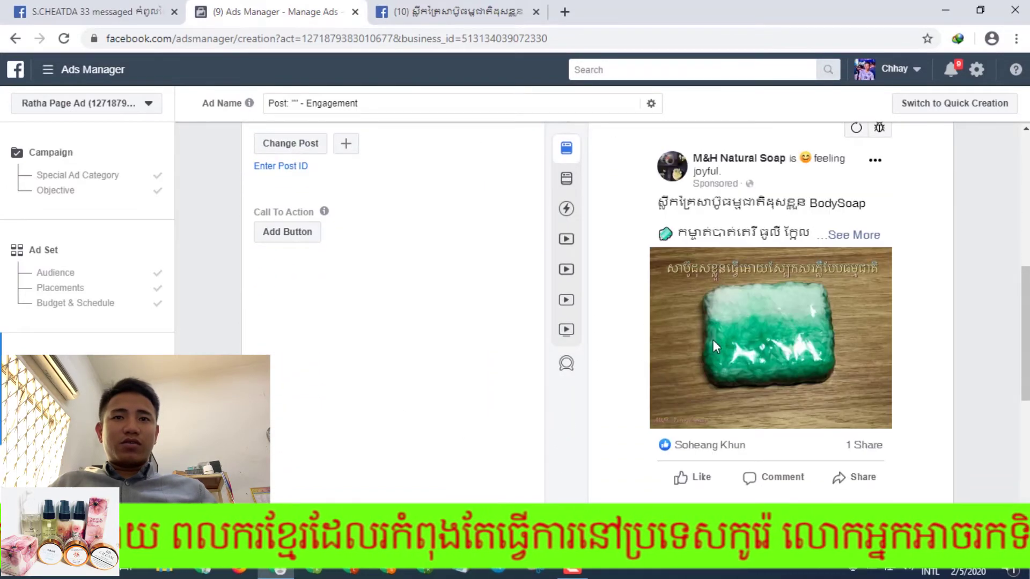
scroll(461, 345, up, 2)
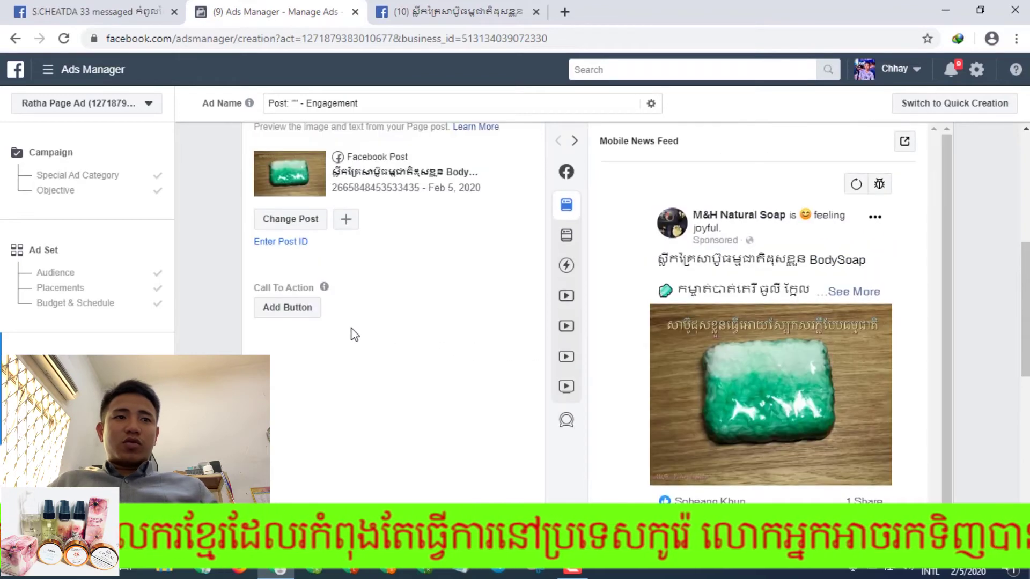
Add a Send Message call to action to the selected post and update the post
click(279, 288)
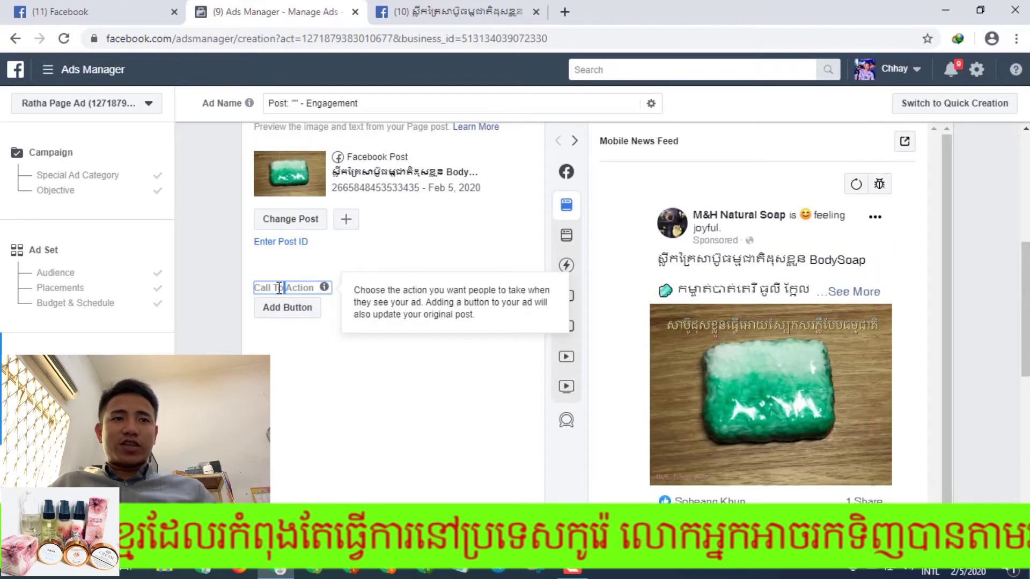
triple_click(279, 288)
click(309, 369)
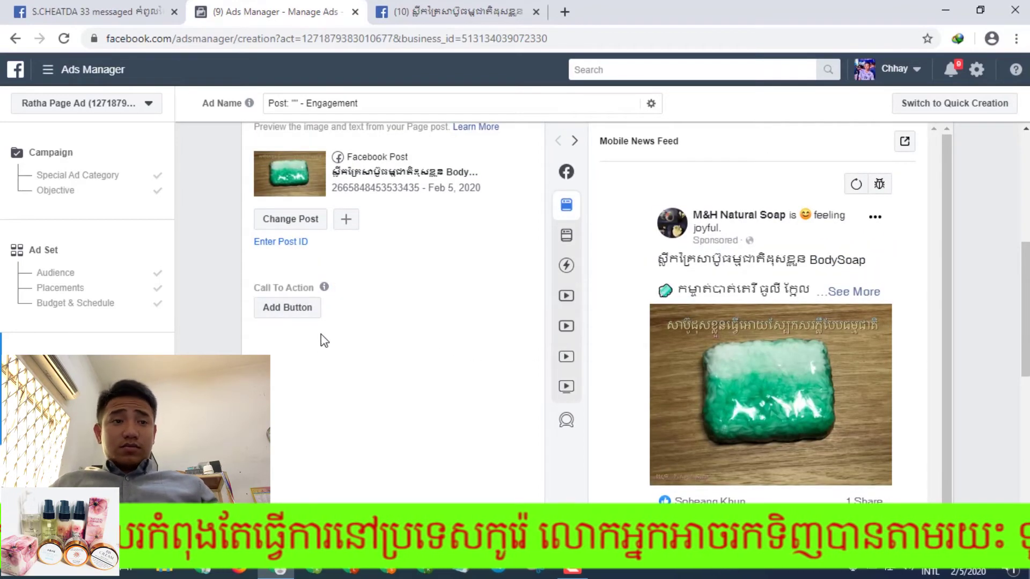
click(276, 317)
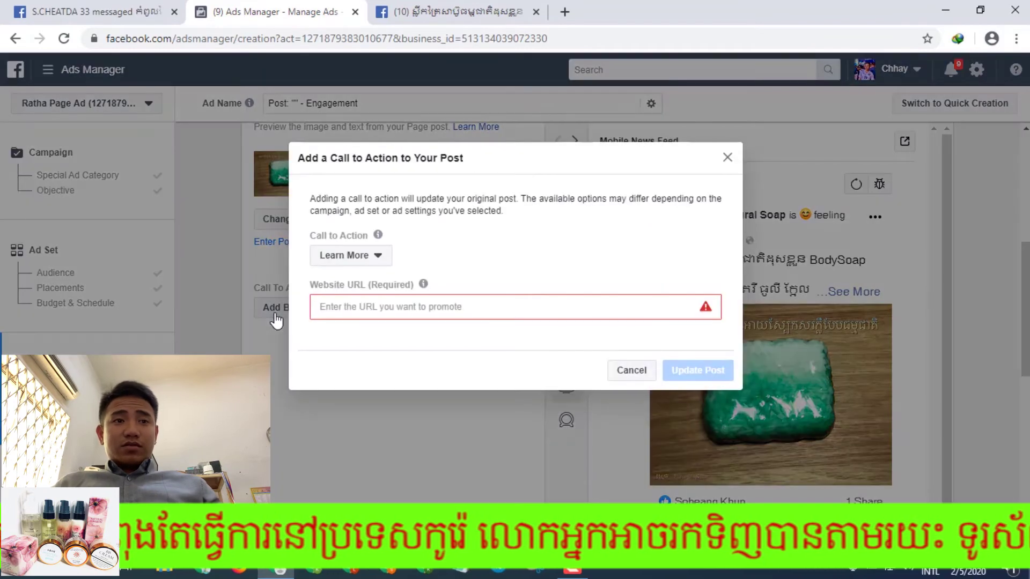
click(354, 258)
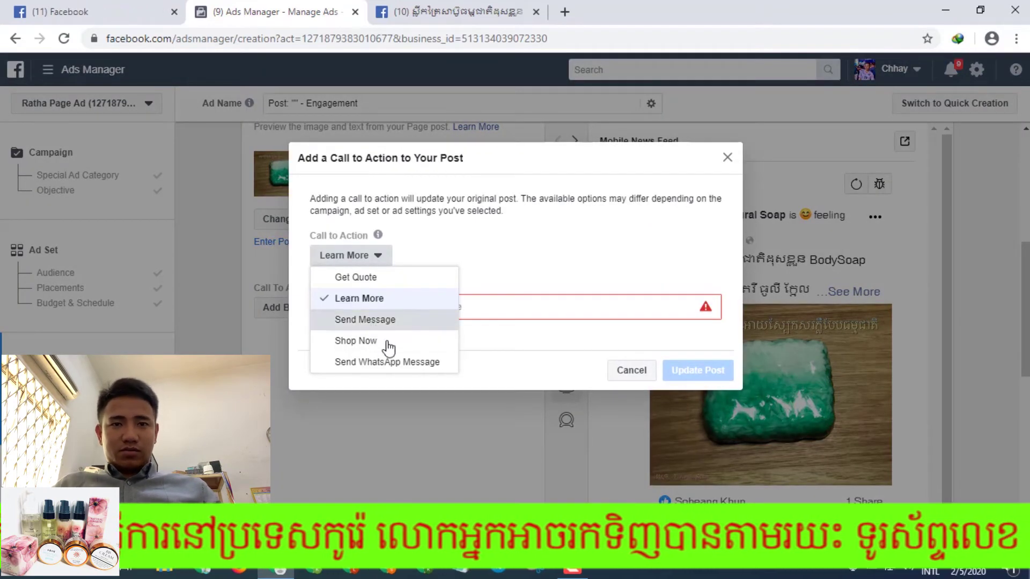
click(375, 320)
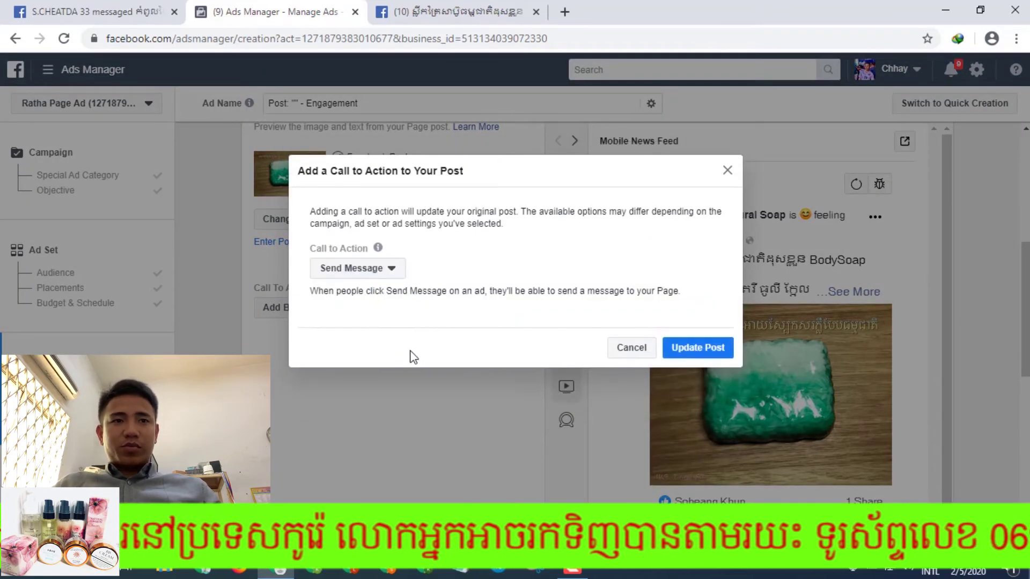
click(697, 356)
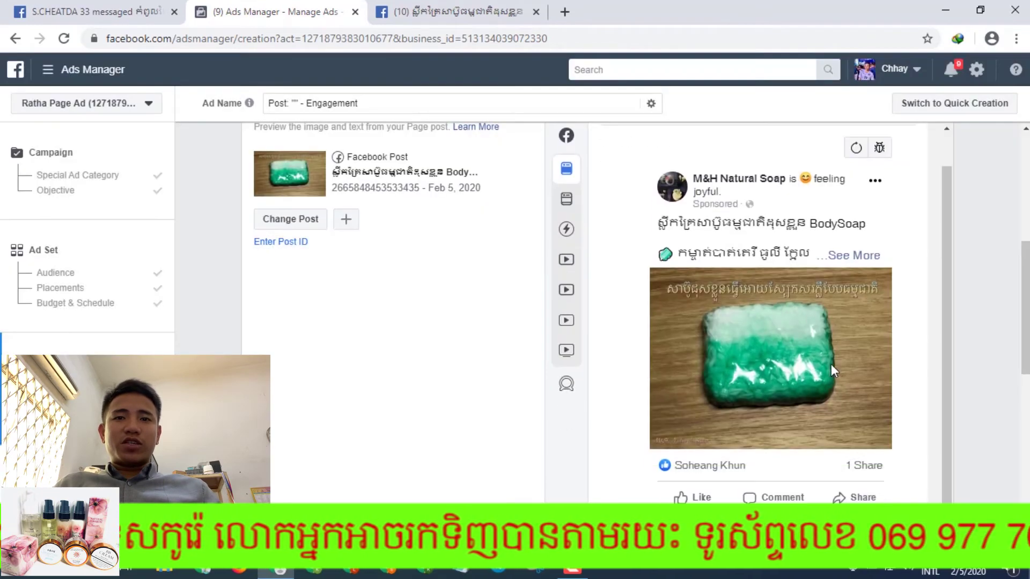
scroll(847, 390, down, 2)
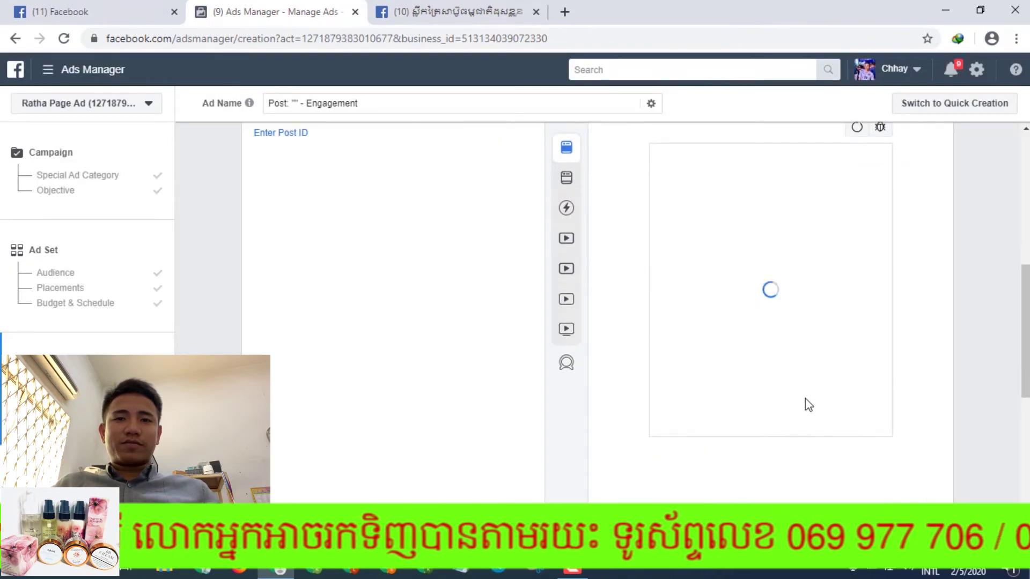
scroll(805, 405, down, 2)
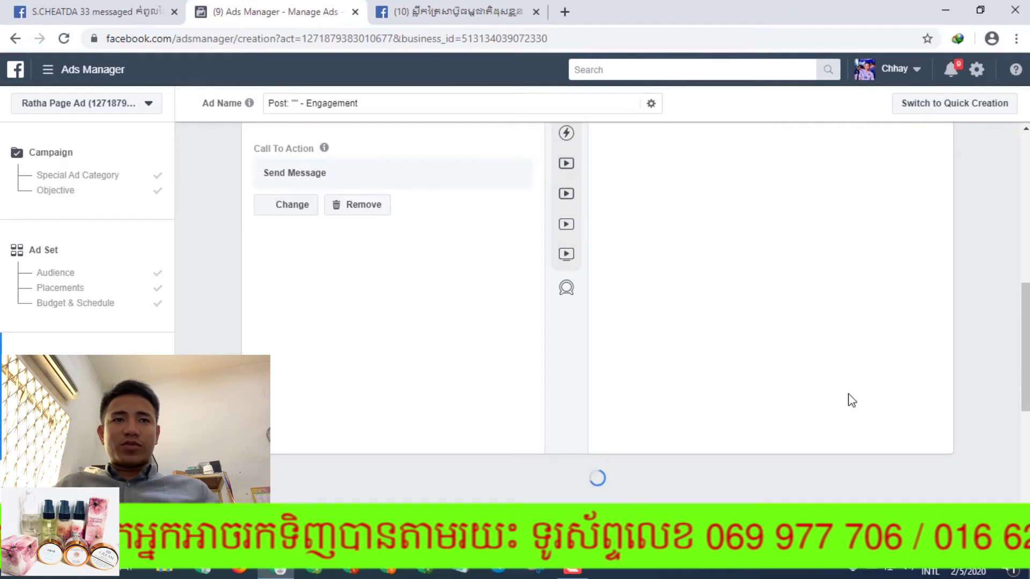
Review the BodySoap ad preview with its Send Message call to action, the Messenger conversation setup and the tracking settings before confirmation
scroll(800, 406, up, 3)
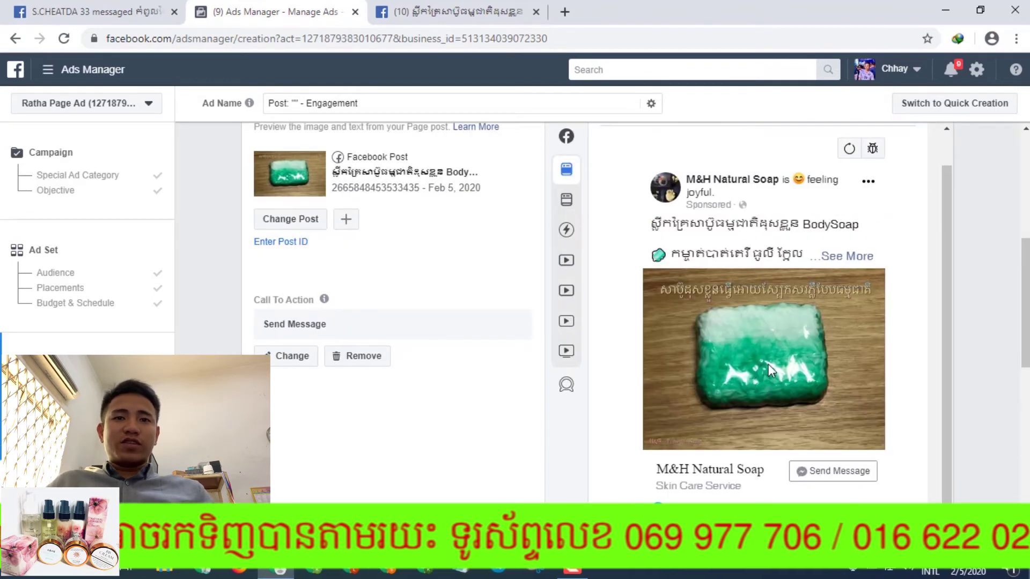
scroll(783, 357, down, 1)
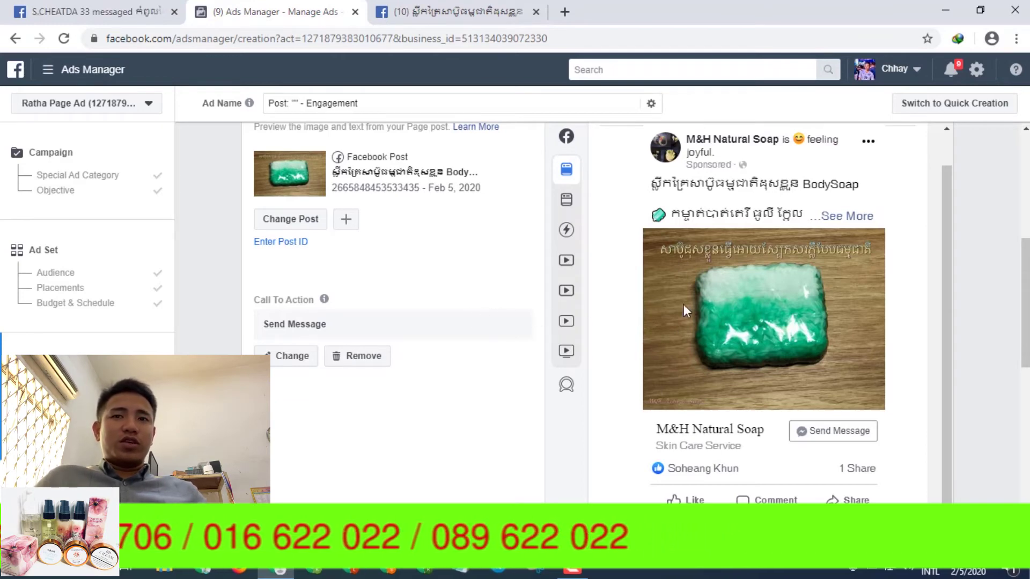
mouse_move(553, 310)
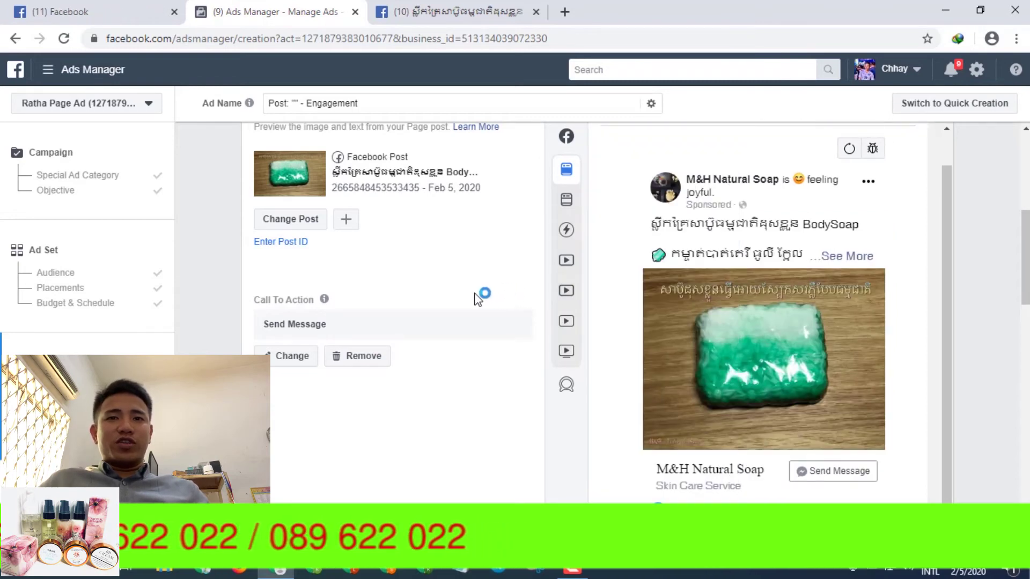
scroll(477, 298, down, 3)
scroll(477, 299, down, 8)
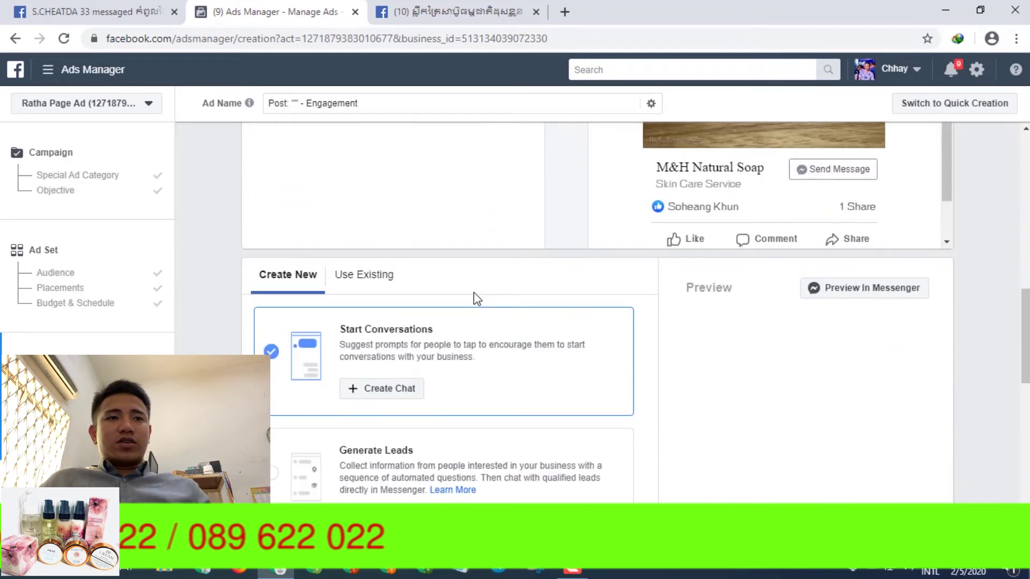
scroll(466, 299, down, 2)
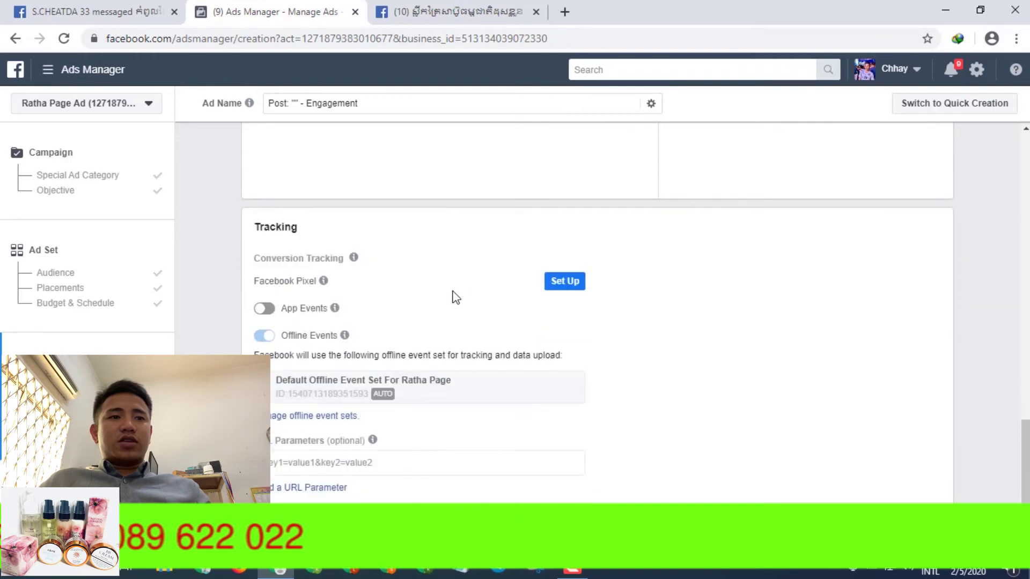
scroll(485, 322, down, 2)
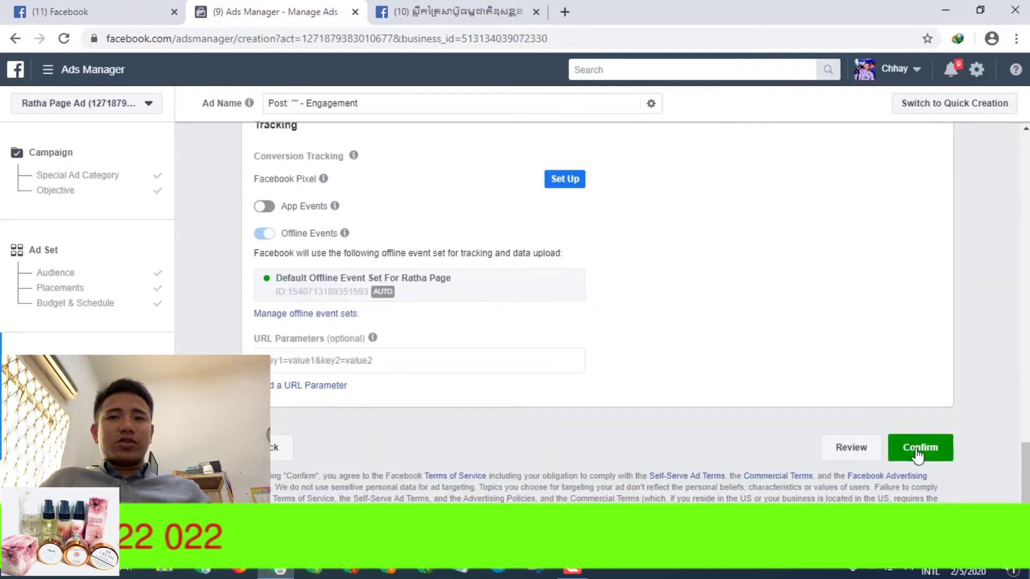